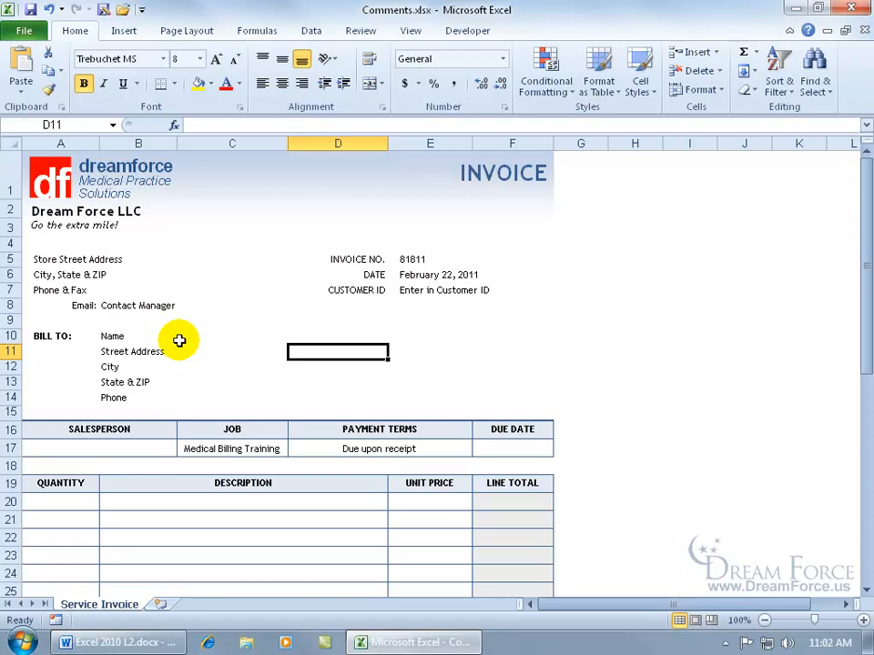
# Step: Insert a blank comment on the bill-to Name cell B10
pyautogui.click(179, 337)
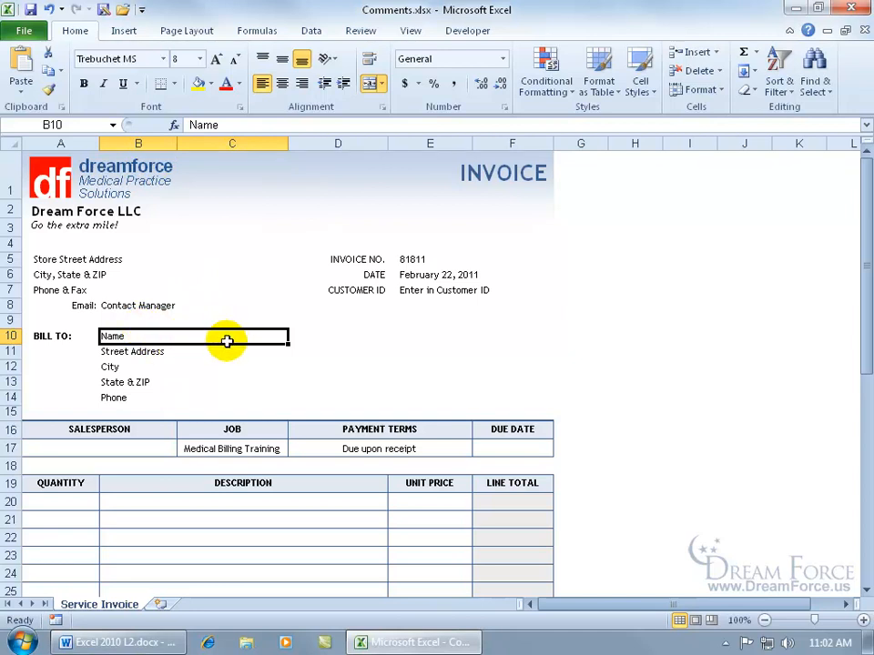
pyautogui.click(365, 31)
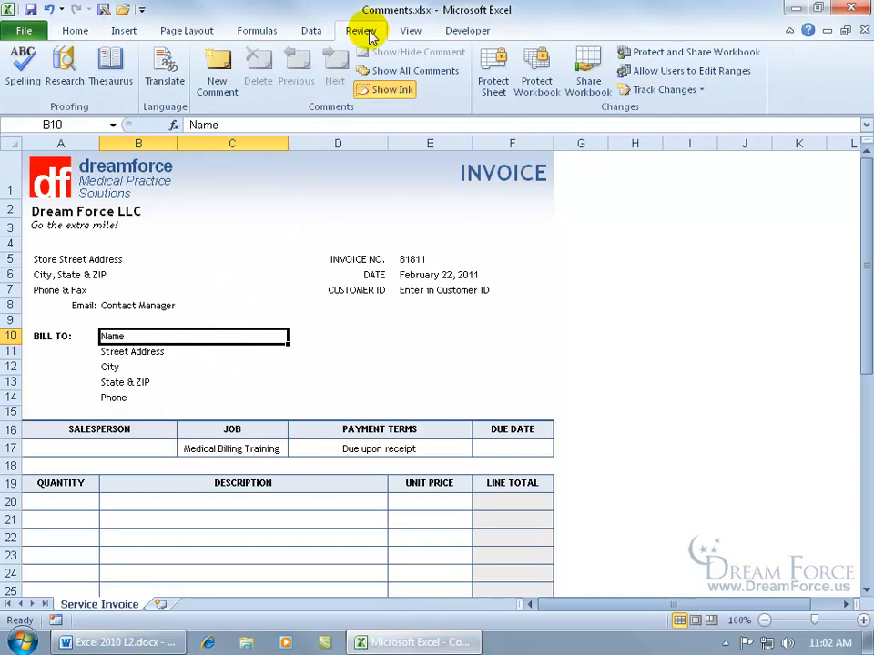
pyautogui.click(217, 73)
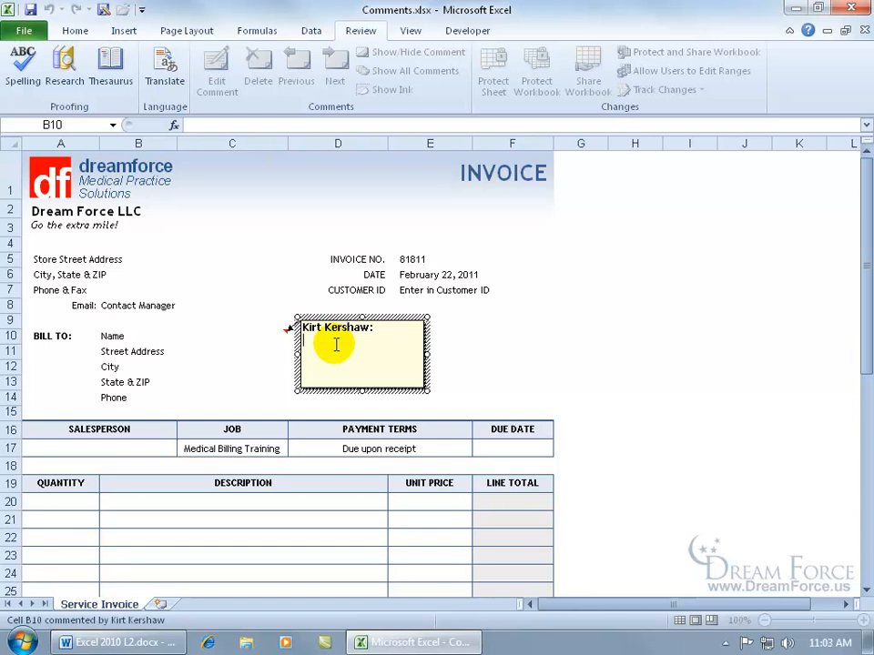
pyautogui.click(236, 262)
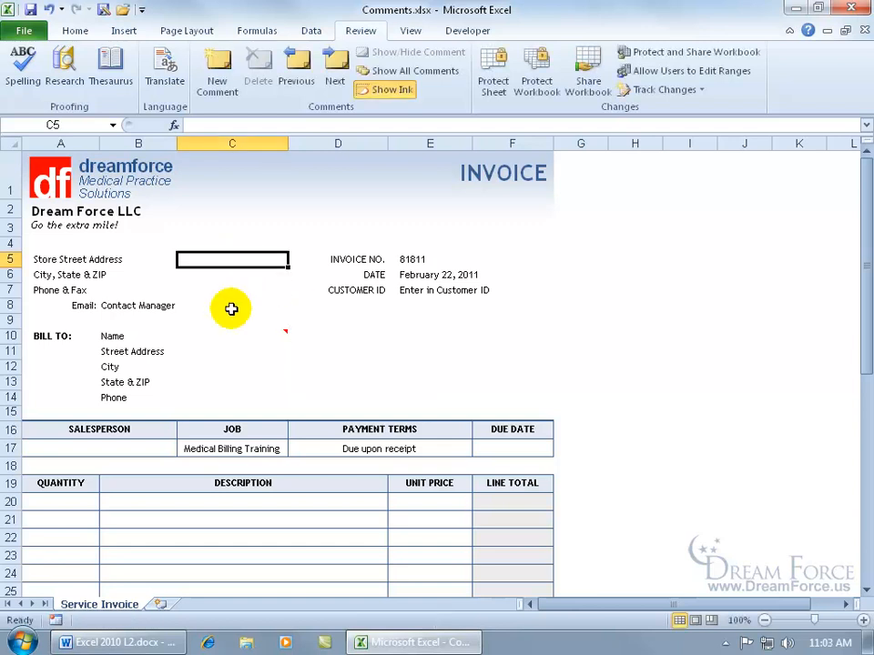
pyautogui.moveTo(234, 338)
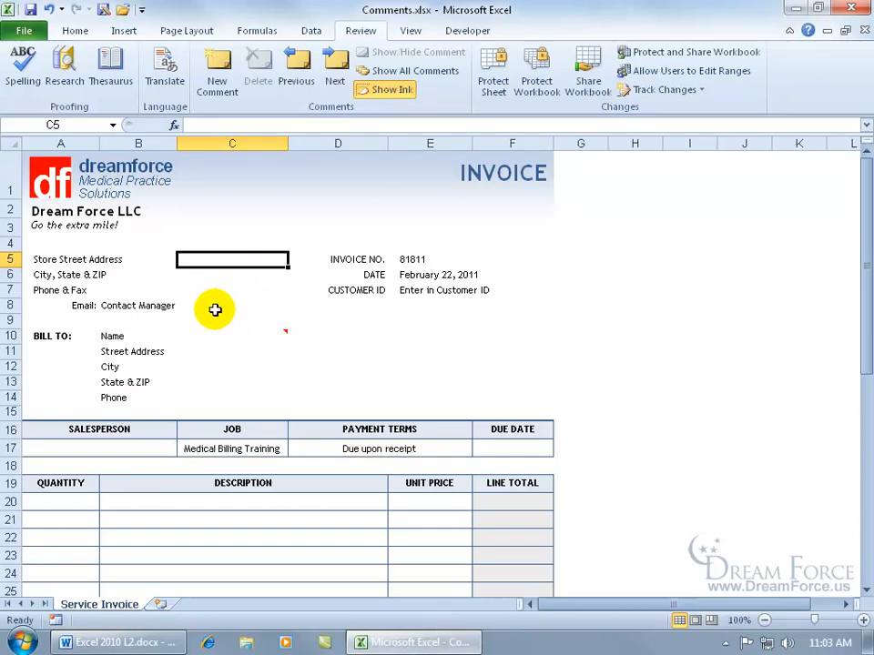
# Step: Check the user name set in the program's General options, and close them without saving
pyautogui.click(26, 31)
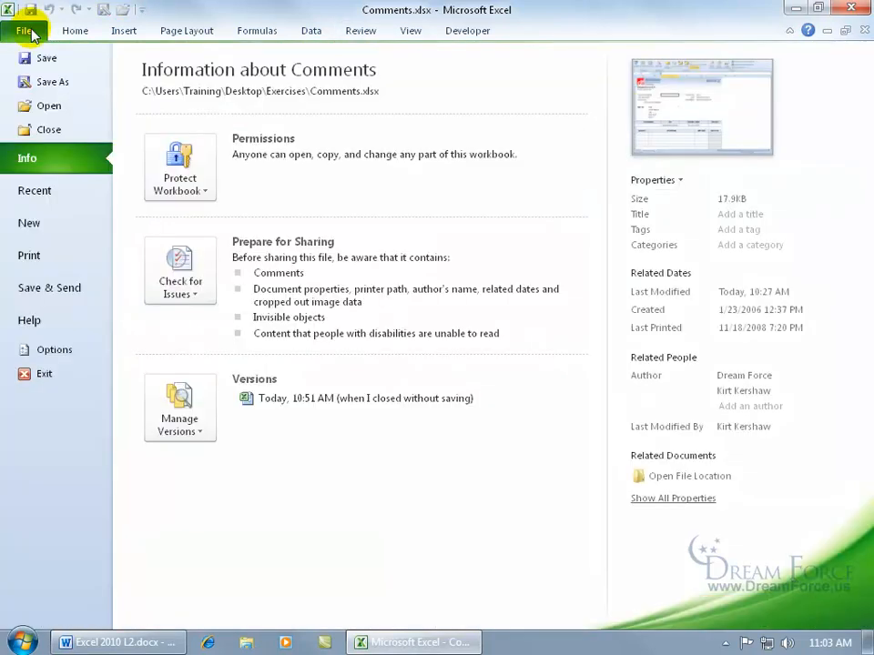
pyautogui.click(48, 349)
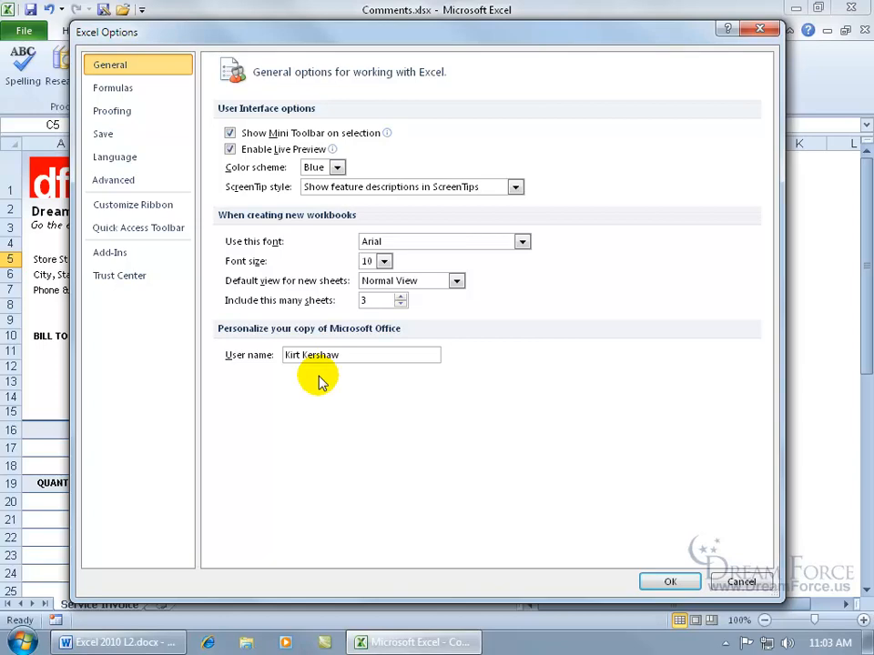
pyautogui.click(740, 581)
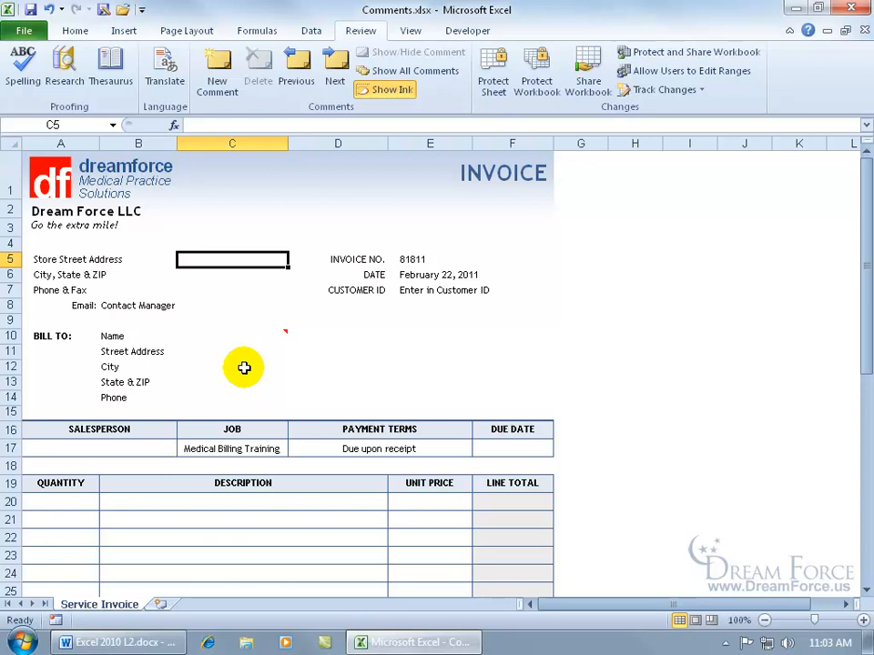
# Step: Write in the B10 comment: "Contact person from company is most important and so please get that, but if not then company name is fine."
pyautogui.click(240, 335)
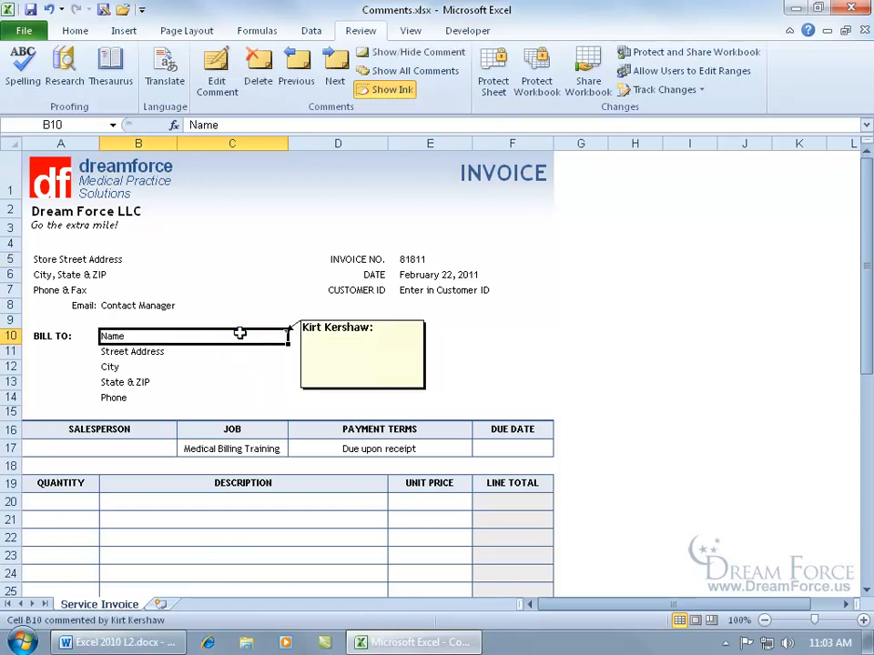
pyautogui.moveTo(244, 337)
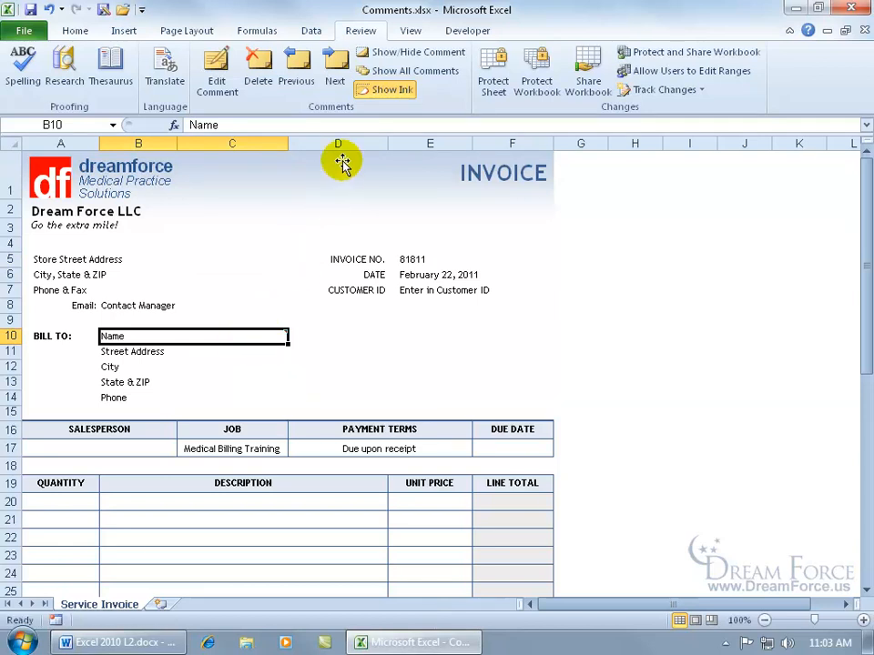
pyautogui.click(238, 88)
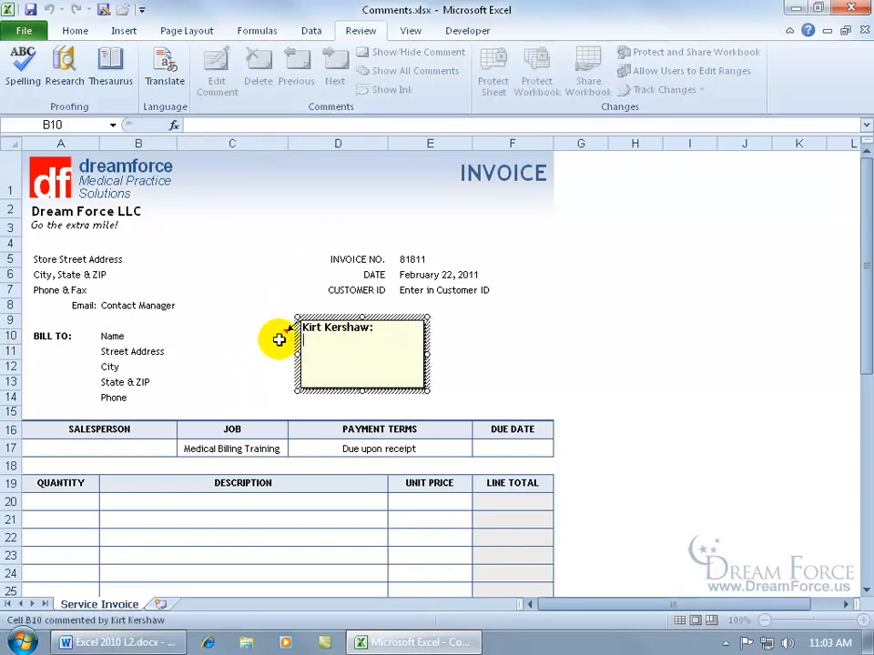
pyautogui.click(268, 274)
pyautogui.rightClick(241, 337)
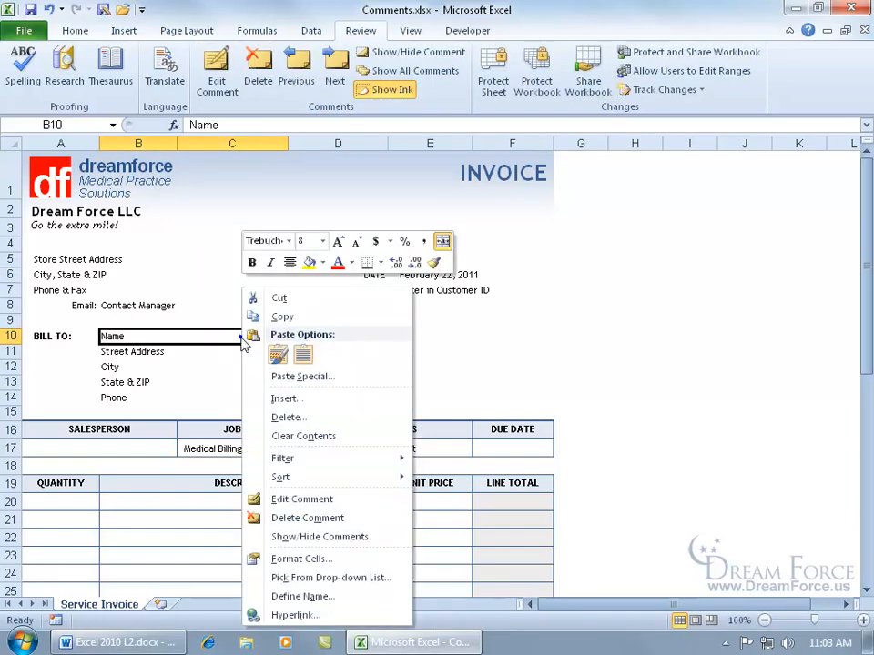
pyautogui.click(302, 499)
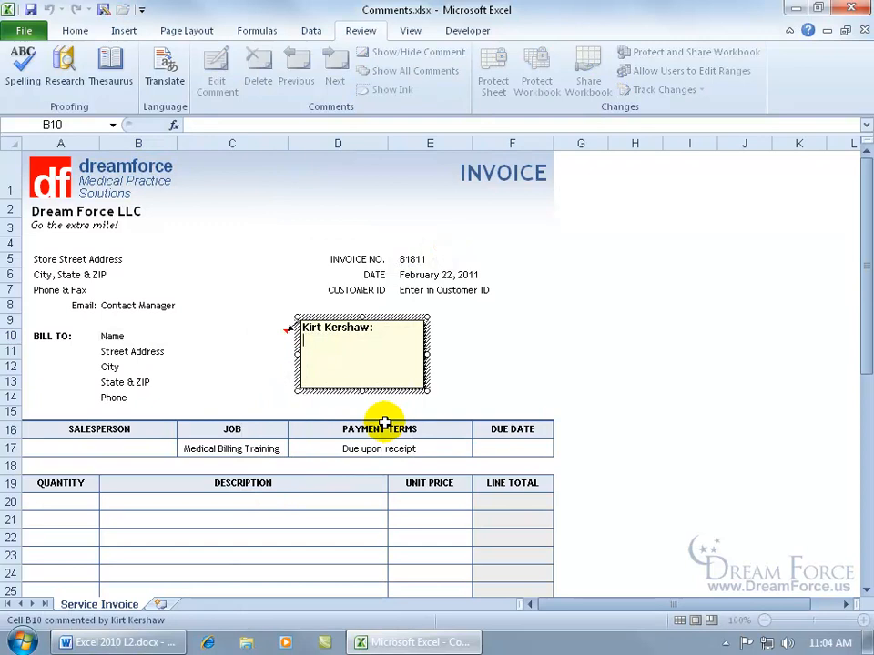
pyautogui.write('Contact person from company is most important and so please get that, but if not then c')
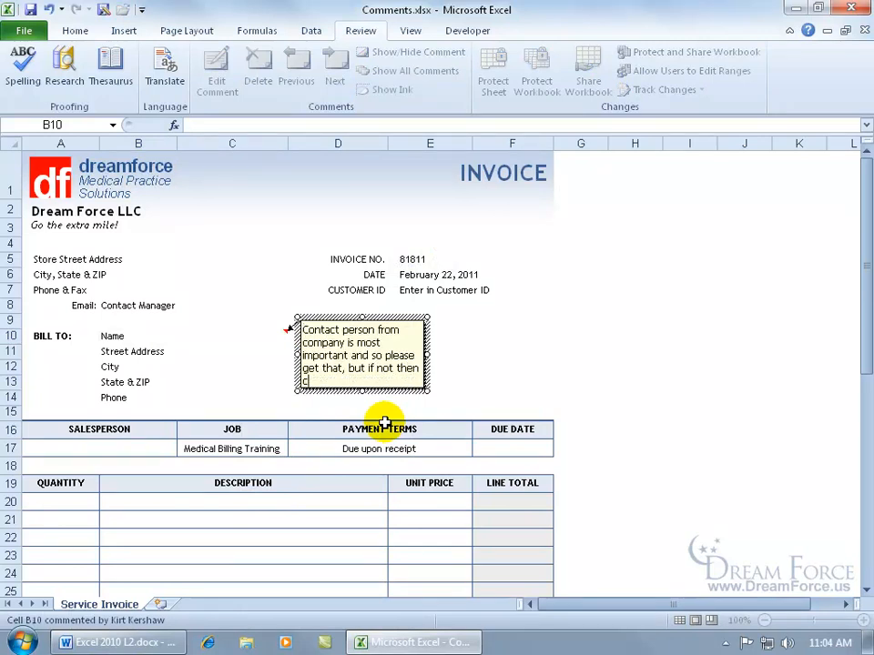
pyautogui.write('ompany name is fine.')
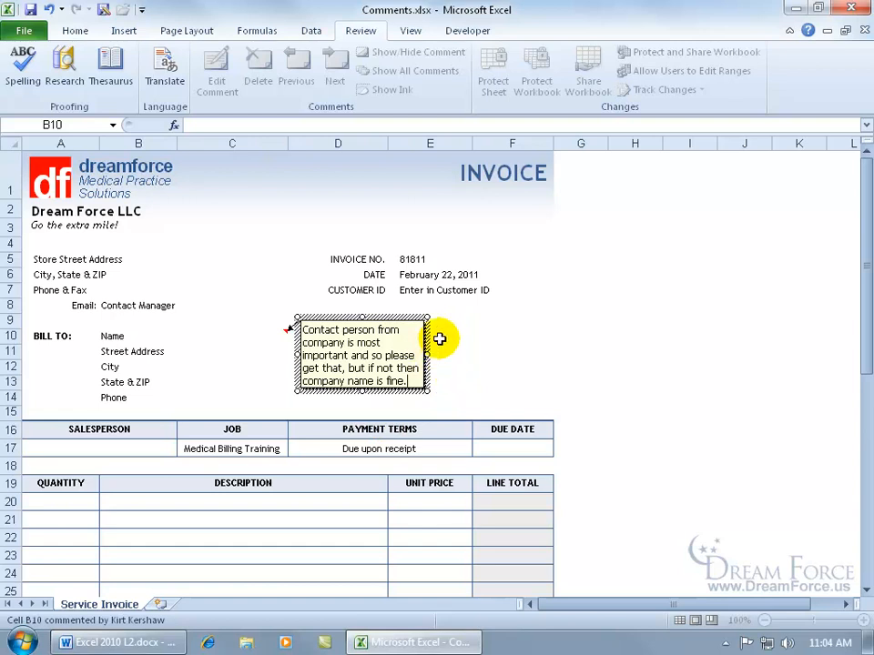
# Step: Review the text of the B10 comment from its first line downward
pyautogui.press('Up')
pyautogui.press('Up')
pyautogui.press('Up')
pyautogui.press('Up')
pyautogui.press('Up')
pyautogui.press('Down')
pyautogui.press('Down')
pyautogui.press('Down')
pyautogui.press('Down')
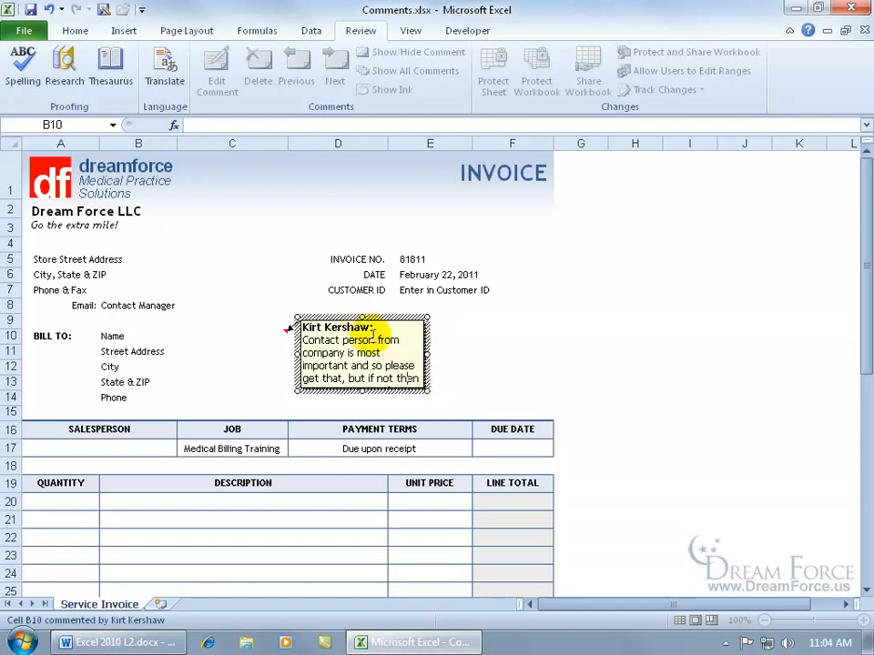
# Step: Enlarge the B10 comment box in width and height so all its text fits, and return to the sheet
pyautogui.click(428, 392)
pyautogui.moveTo(429, 393); pyautogui.dragTo(460, 411)
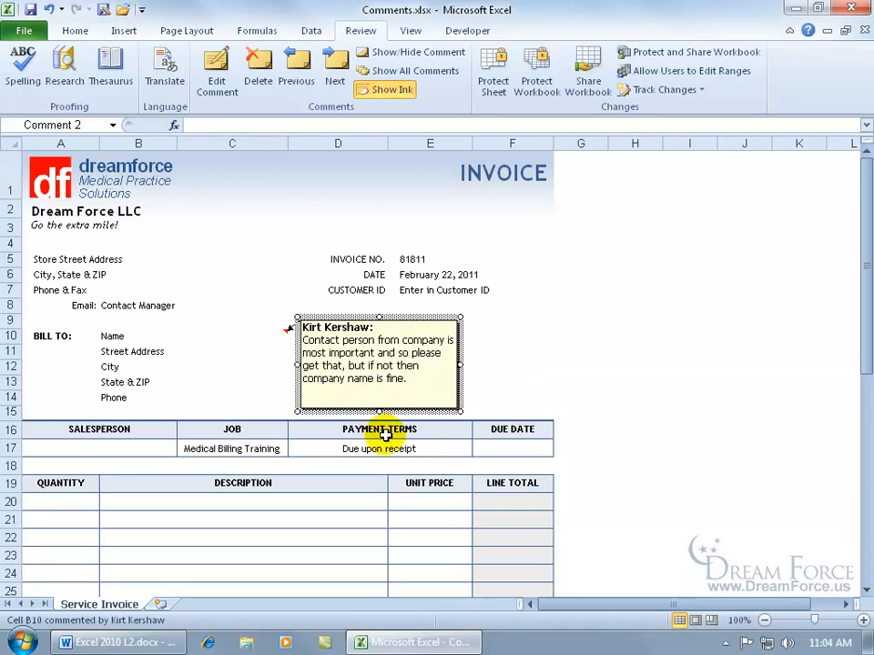
pyautogui.moveTo(460, 411); pyautogui.dragTo(503, 418)
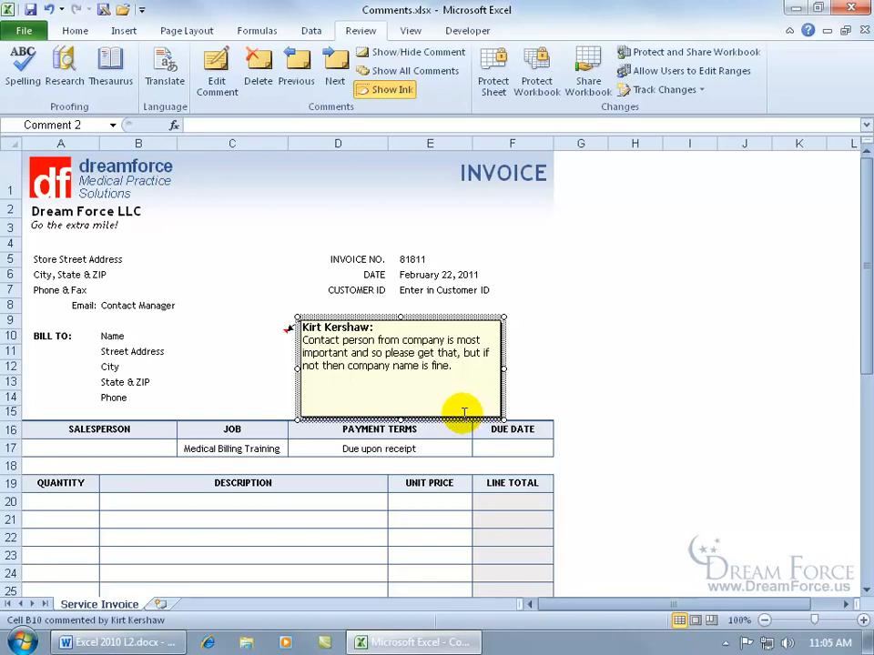
pyautogui.click(288, 275)
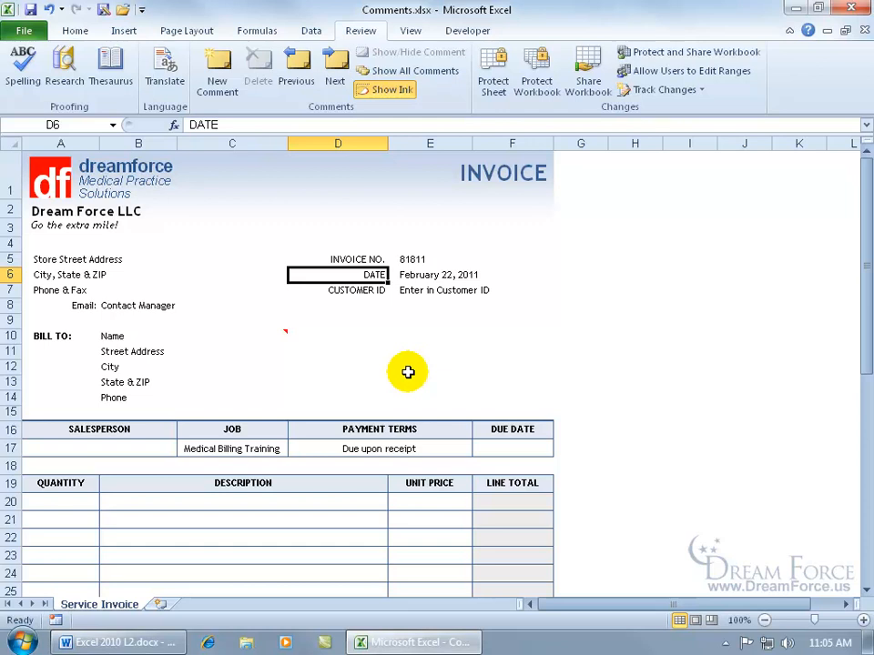
# Step: Insert a comment on the Customer ID entry cell E7 reading "Questions? Please contact your manager."
pyautogui.rightClick(424, 292)
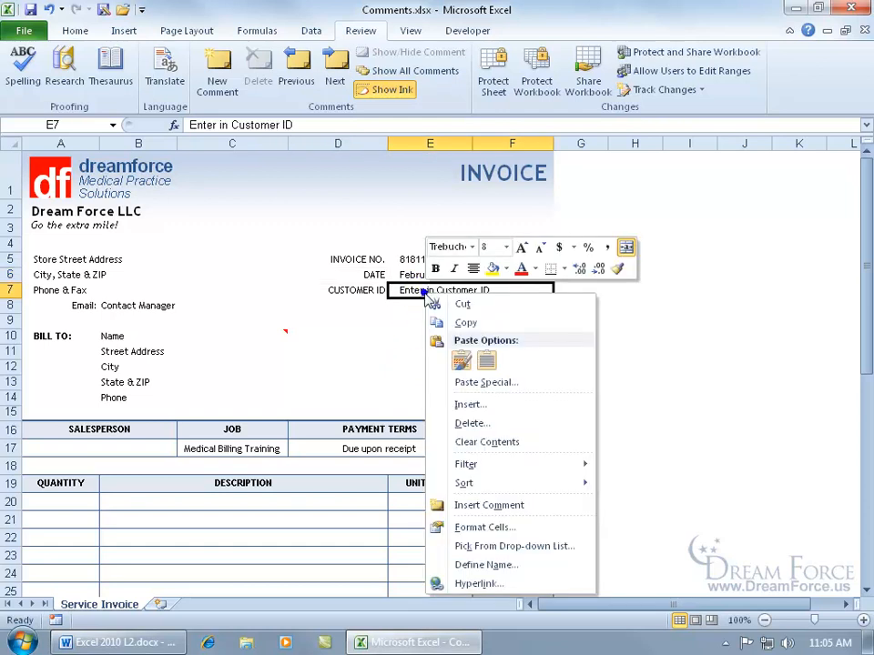
pyautogui.click(487, 509)
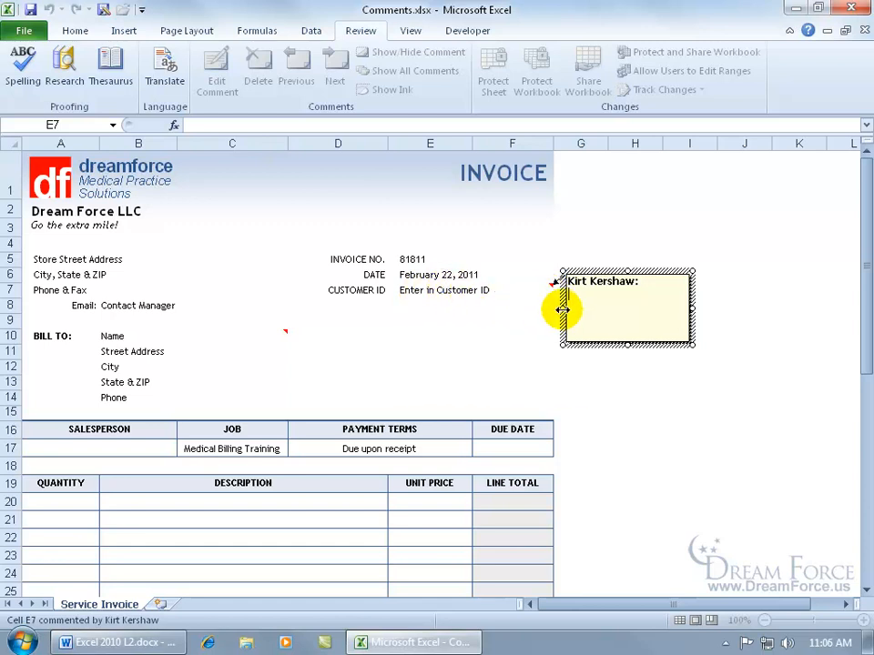
pyautogui.write('Questions? Please contact your manager.')
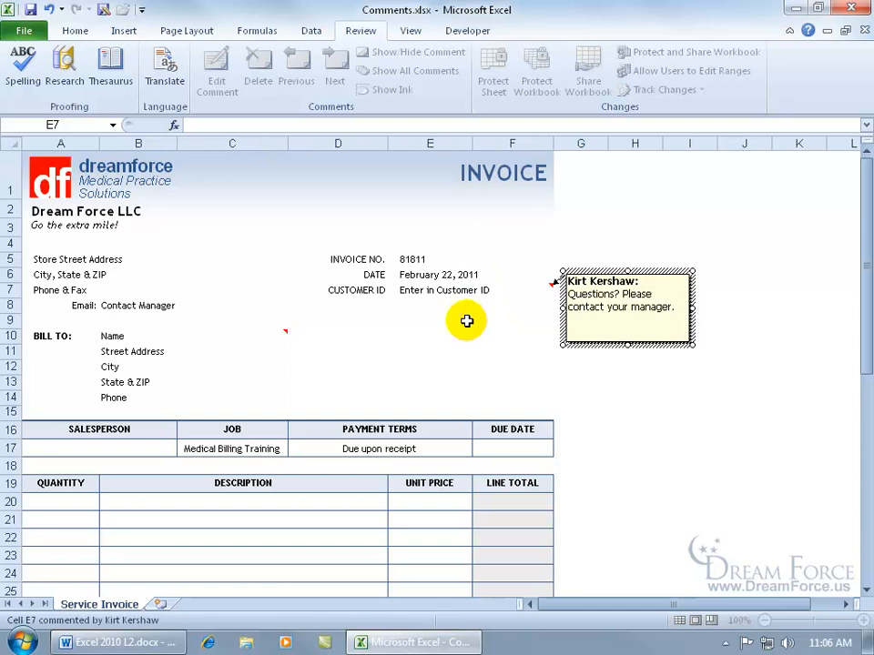
pyautogui.press('Escape')
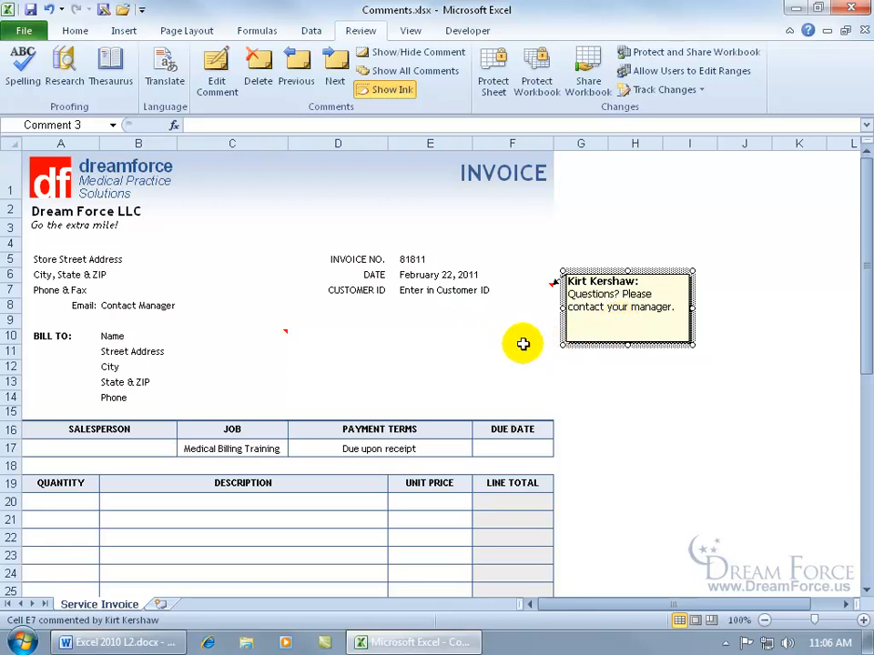
pyautogui.press('Escape')
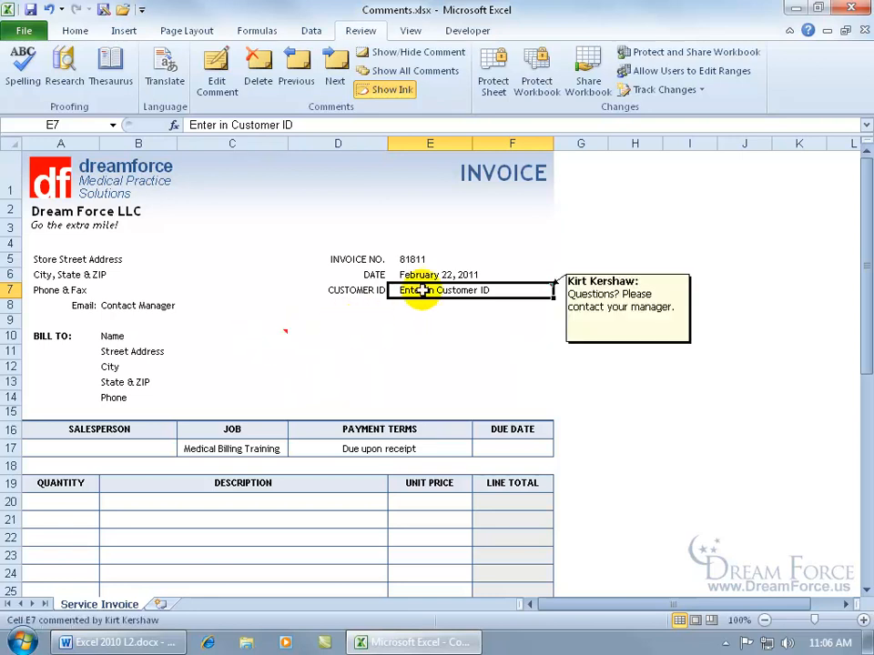
# Step: Show all comments on the sheet and open the invoice's print preview
pyautogui.click(384, 72)
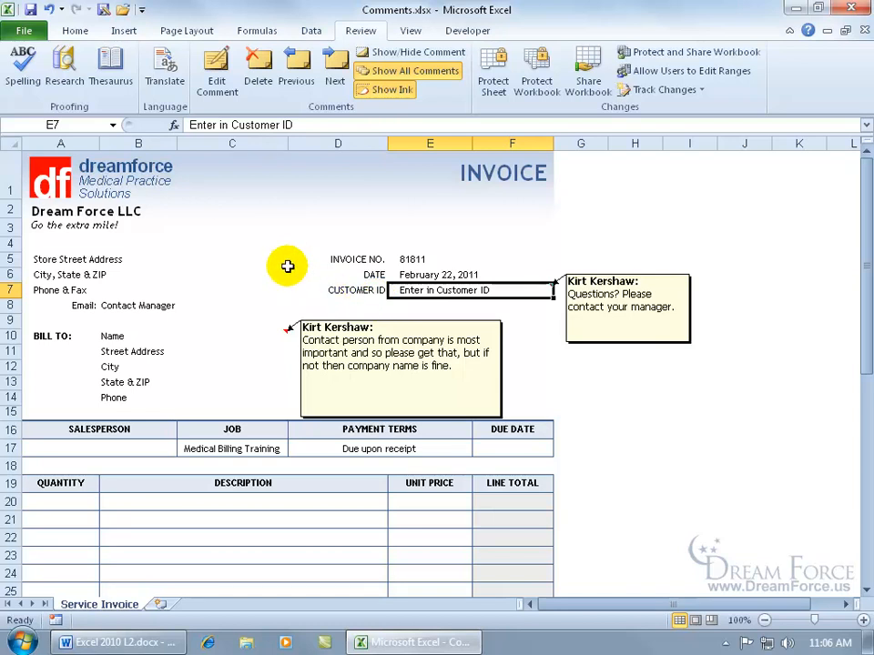
pyautogui.click(25, 32)
pyautogui.click(32, 255)
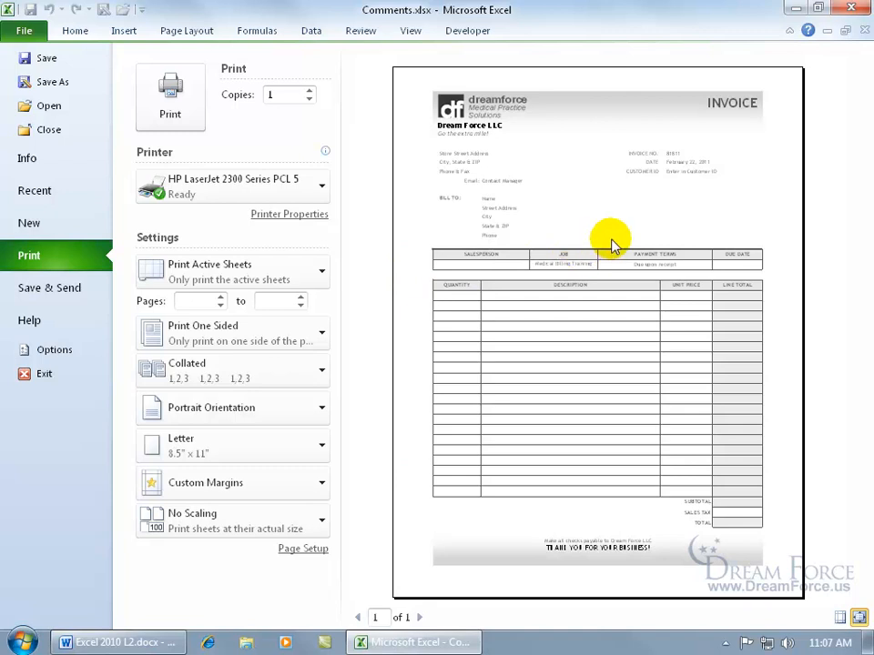
# Step: Set comments to print at the end of the sheet, and inspect them zoomed in on page 2 of the print preview
pyautogui.click(306, 554)
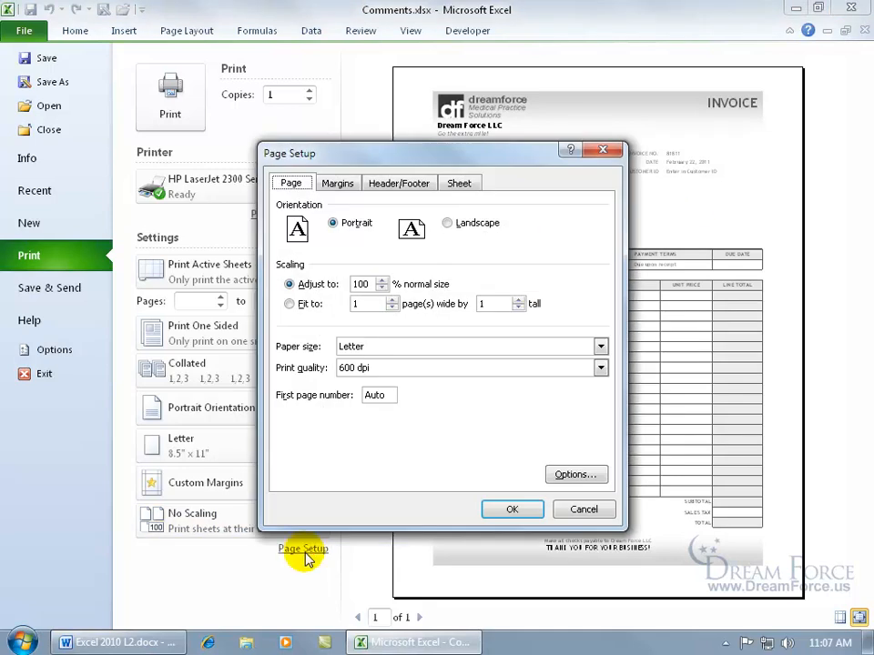
pyautogui.click(472, 186)
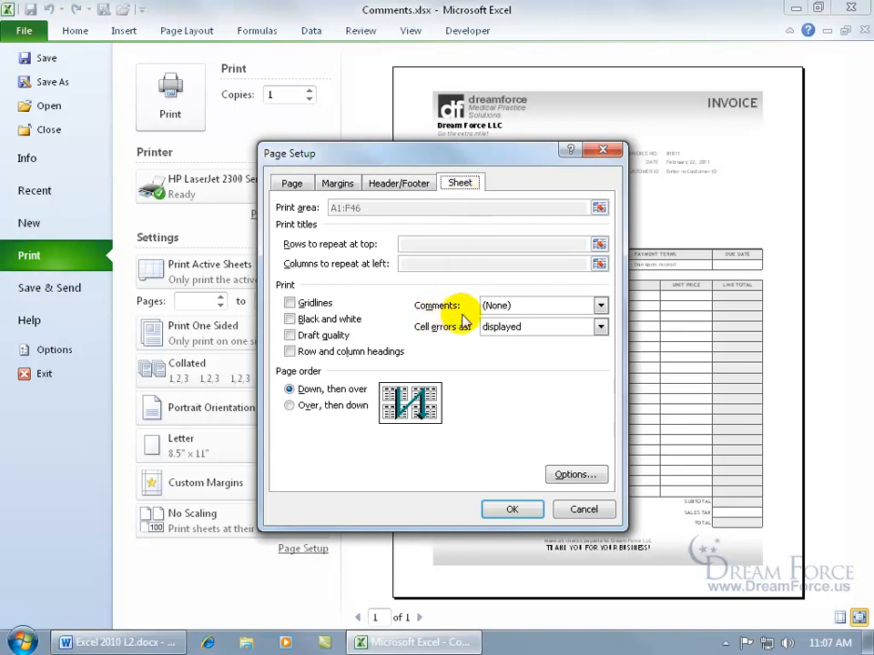
pyautogui.click(601, 306)
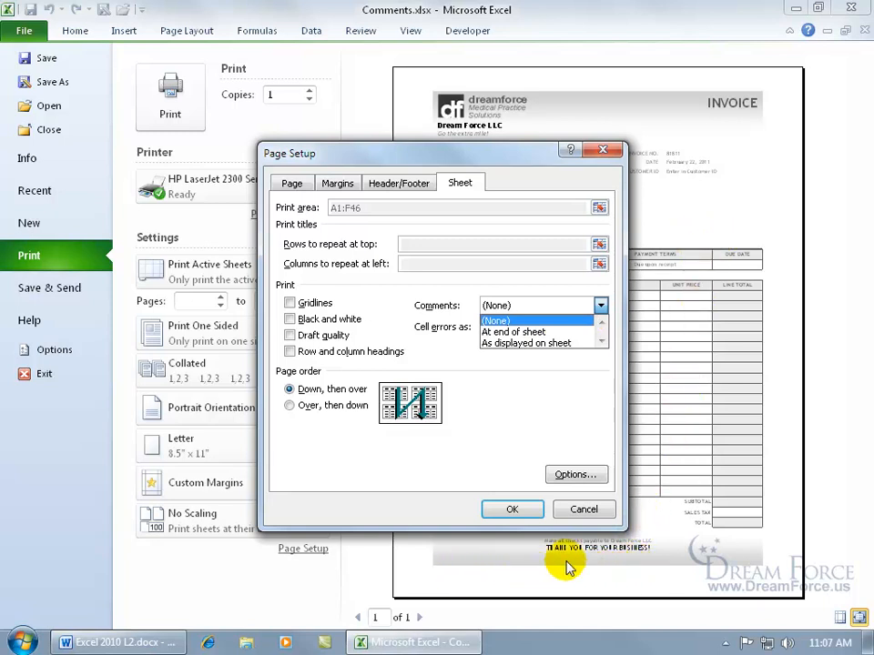
pyautogui.click(519, 332)
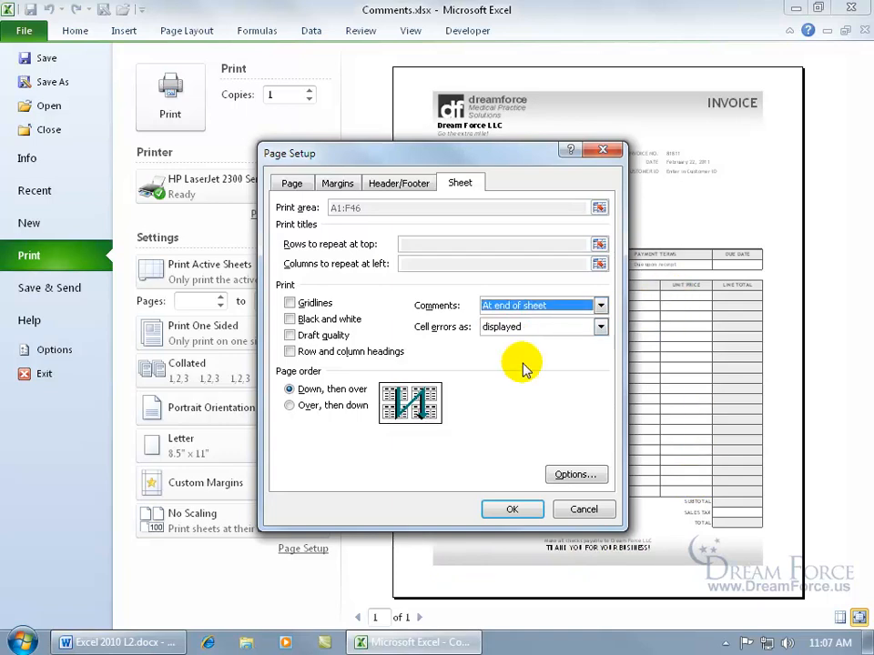
pyautogui.click(511, 509)
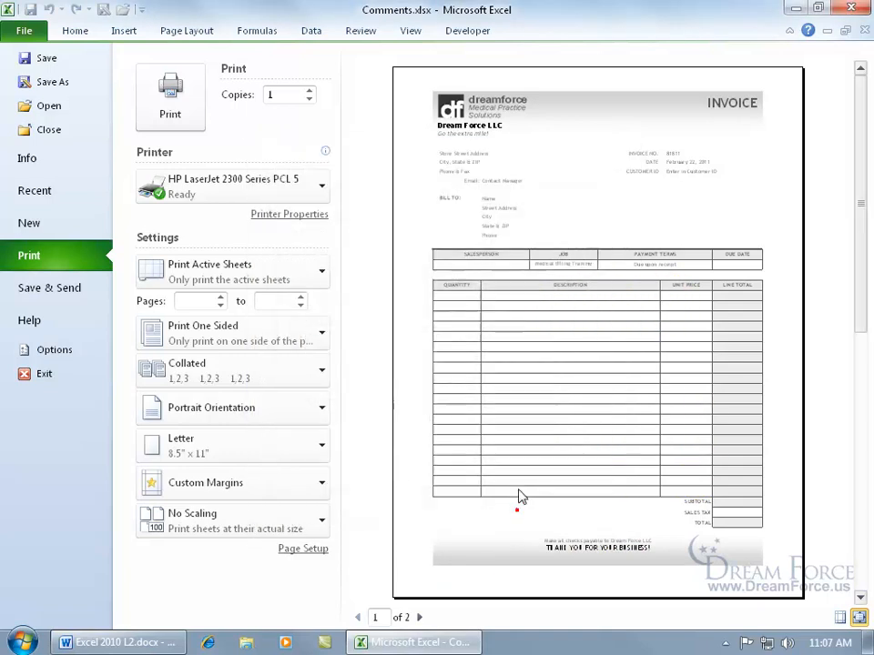
pyautogui.click(420, 618)
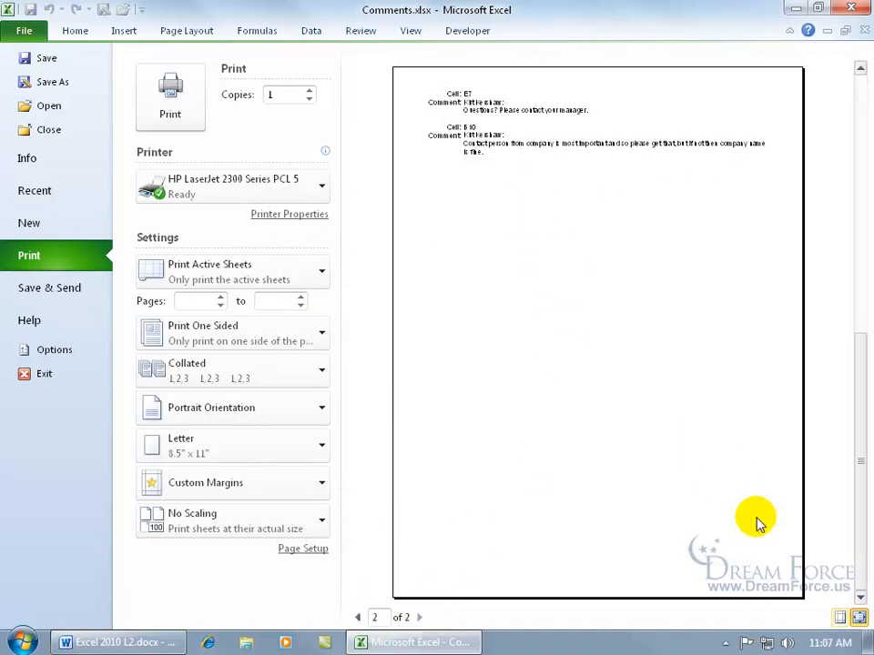
pyautogui.click(858, 617)
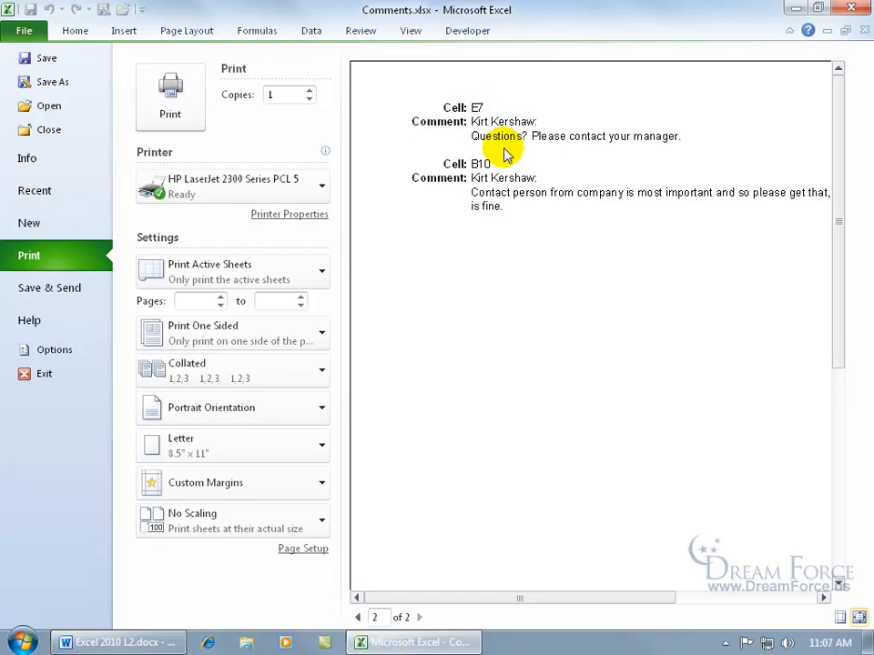
# Step: Set comments to print as displayed on sheet, inspect them in the print preview, and return to the sheet
pyautogui.click(307, 550)
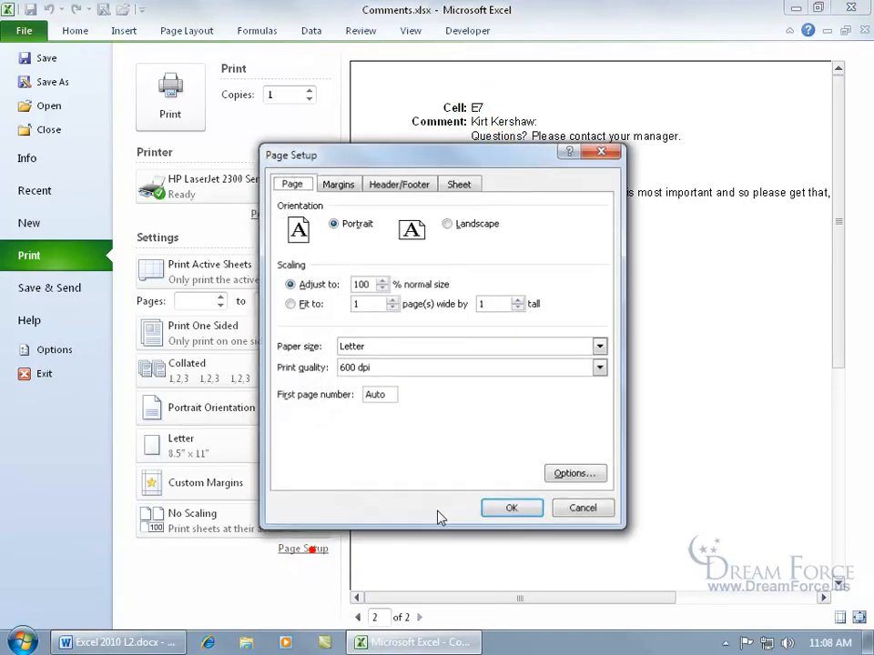
pyautogui.click(460, 183)
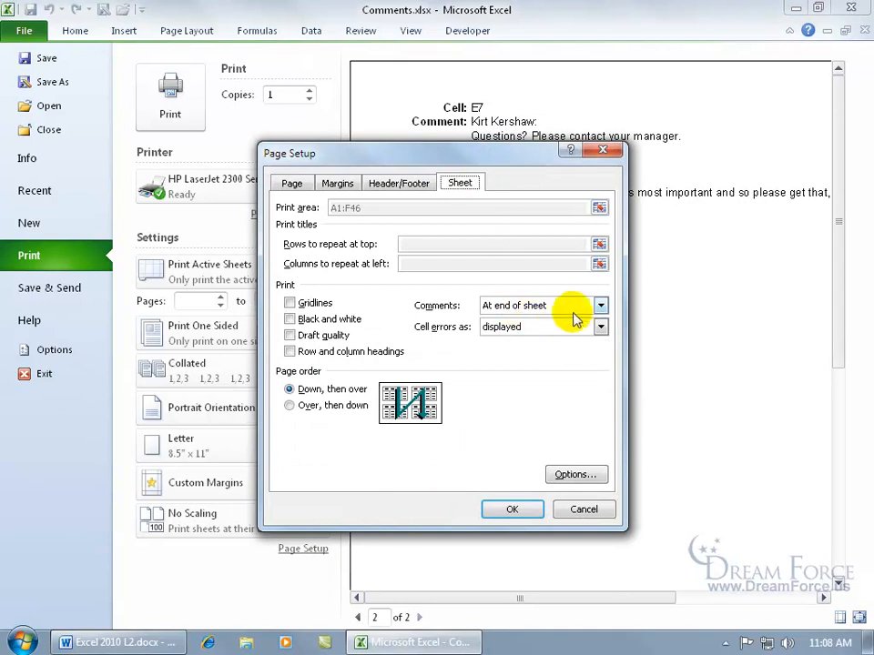
pyautogui.click(601, 306)
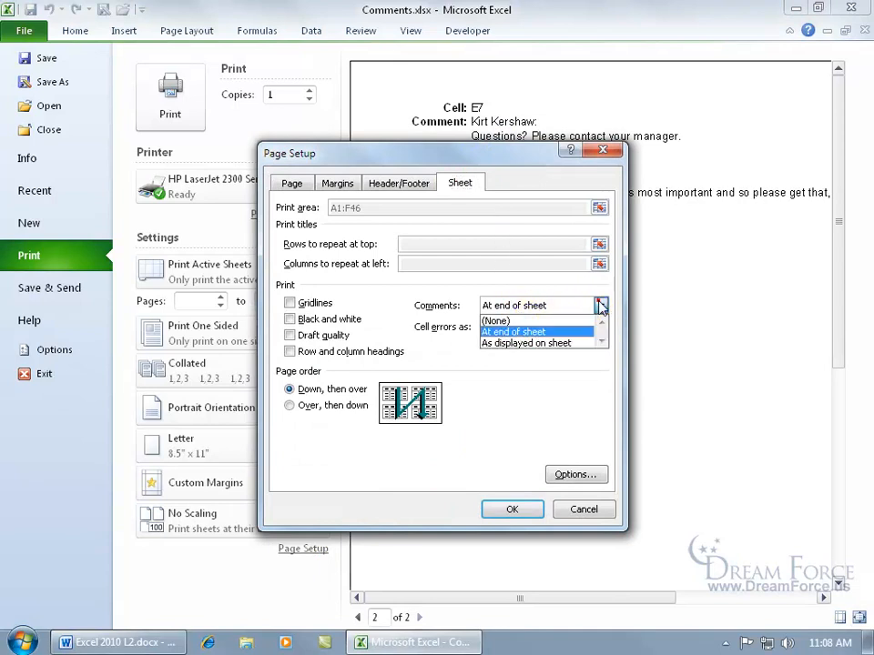
pyautogui.click(573, 344)
pyautogui.click(511, 509)
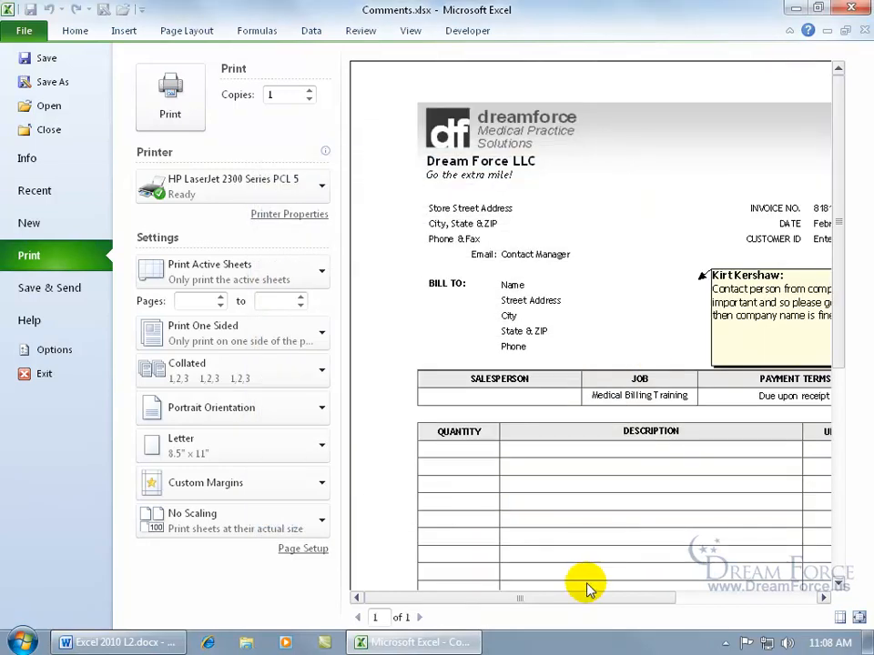
pyautogui.moveTo(664, 599); pyautogui.dragTo(728, 599)
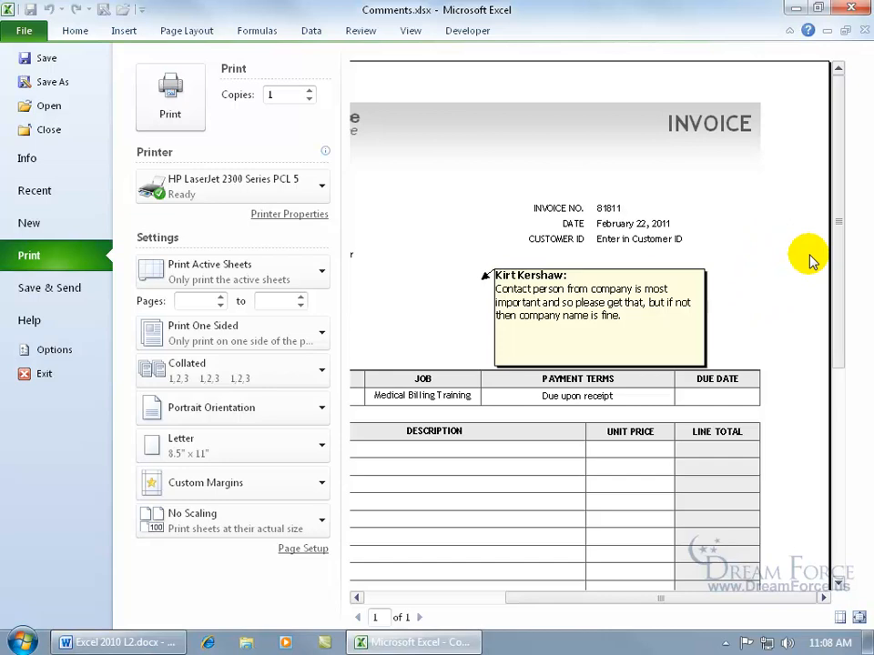
pyautogui.click(23, 31)
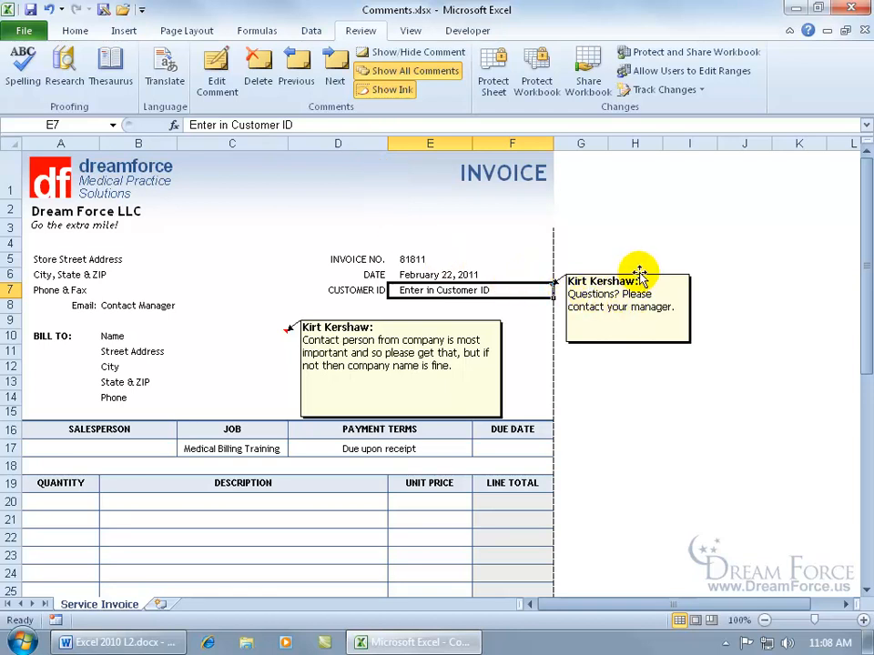
# Step: Move the E7 comment box inside the invoice's printed area, above the B10 comment, and check it in the print preview
pyautogui.moveTo(640, 273); pyautogui.dragTo(445, 224)
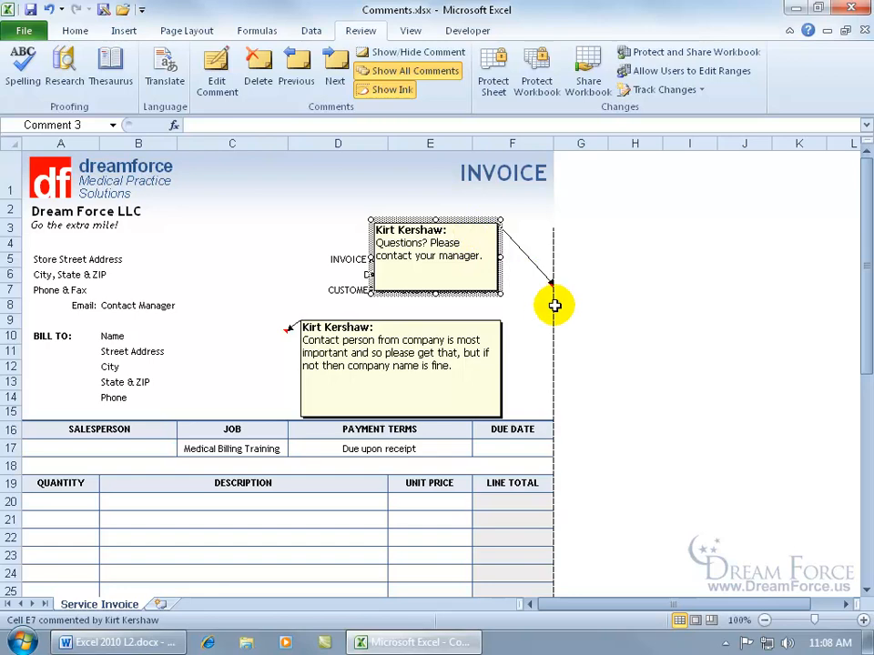
pyautogui.click(24, 30)
pyautogui.click(64, 257)
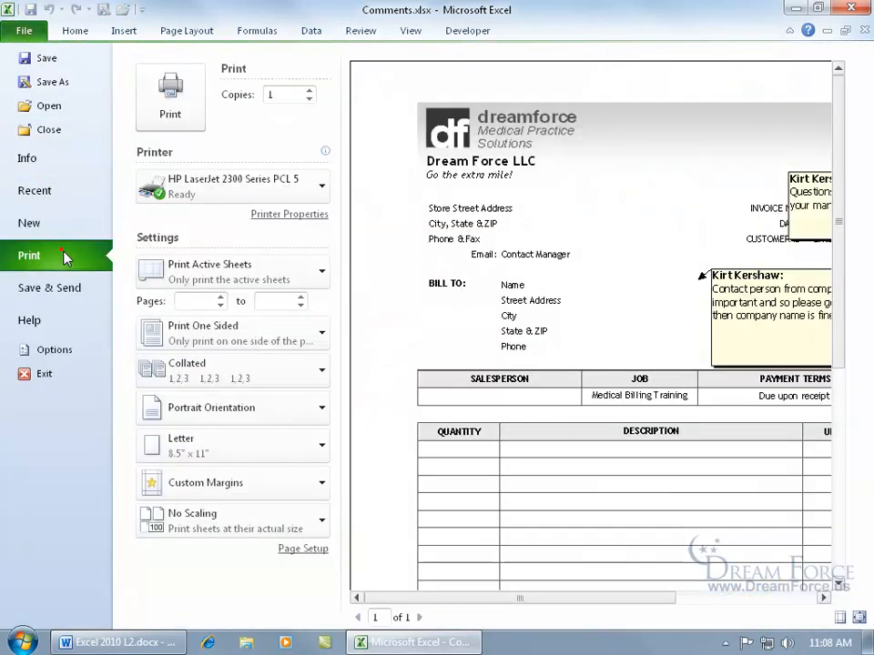
pyautogui.moveTo(607, 599); pyautogui.dragTo(730, 596)
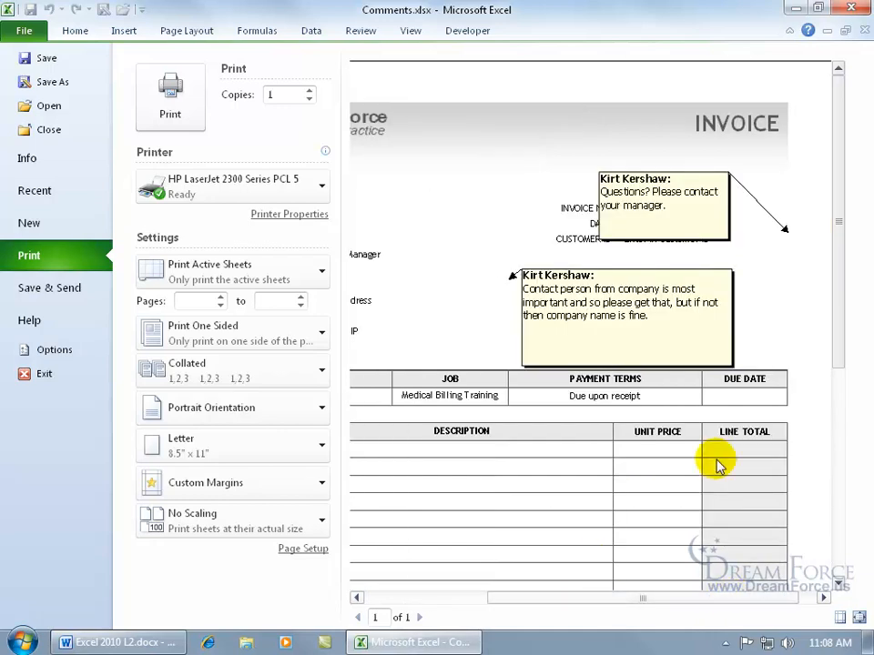
pyautogui.click(27, 57)
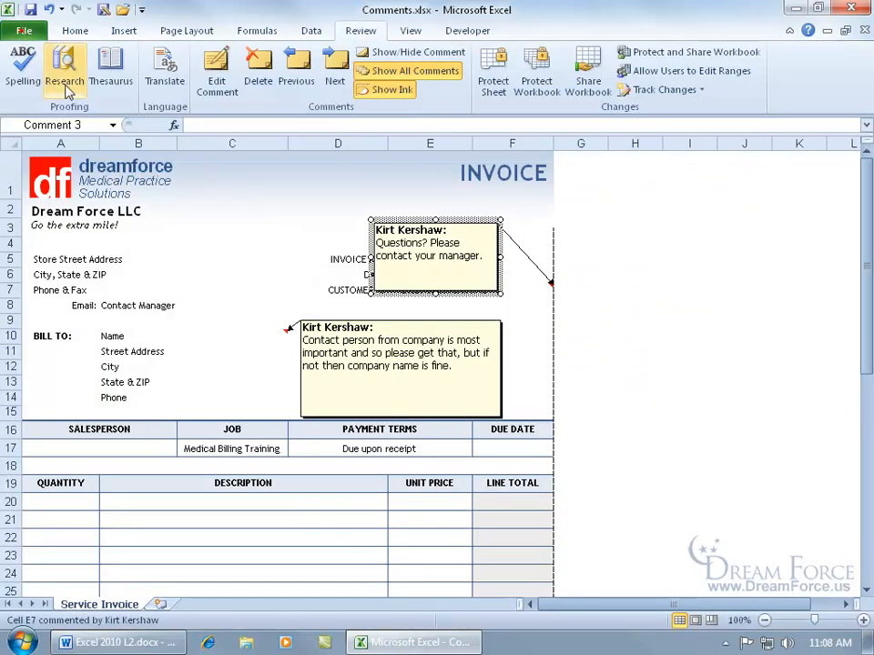
# Step: Hide all comments and step through them one by one, continuing the review from the beginning of the workbook
pyautogui.click(391, 80)
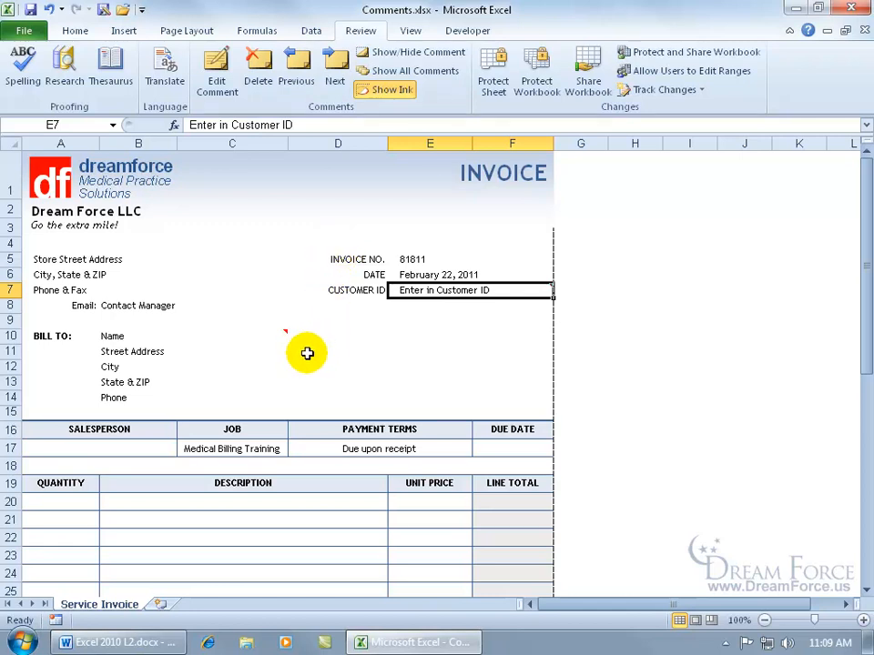
pyautogui.click(335, 72)
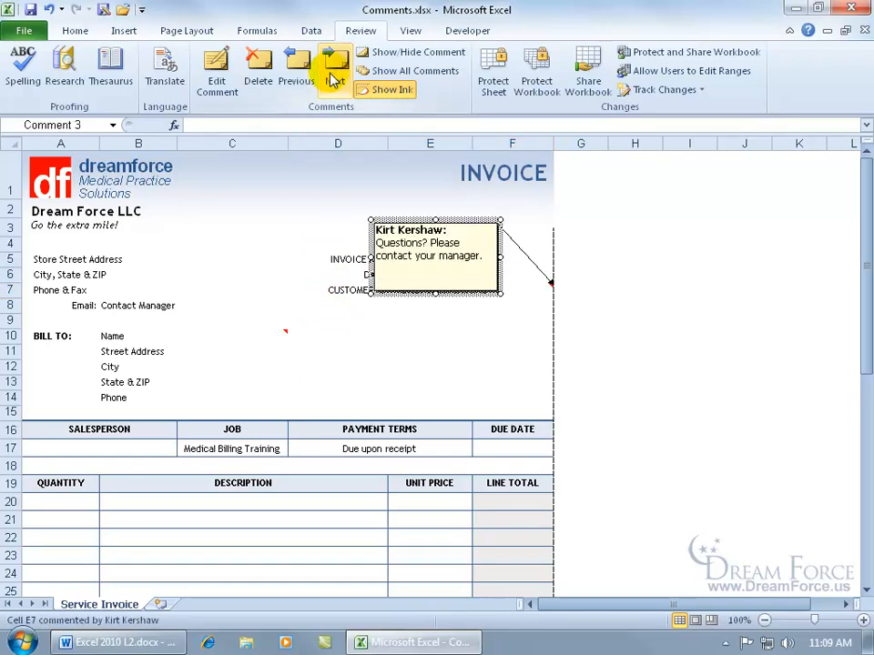
pyautogui.click(333, 76)
pyautogui.click(333, 76)
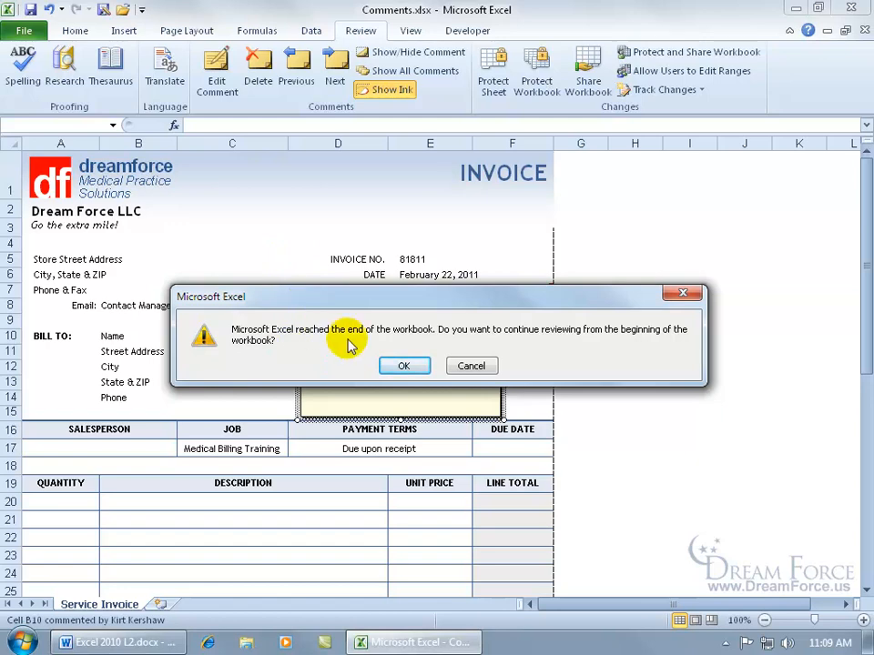
pyautogui.click(403, 365)
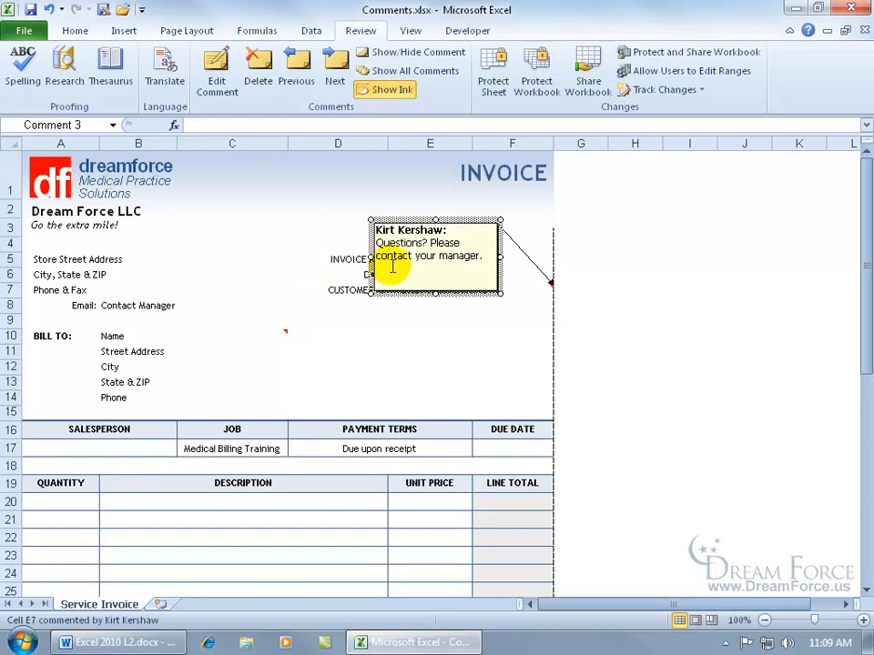
# Step: Open the B10 comment for editing, select its message text, and try bold on it before removing the bold
pyautogui.rightClick(263, 340)
pyautogui.click(300, 499)
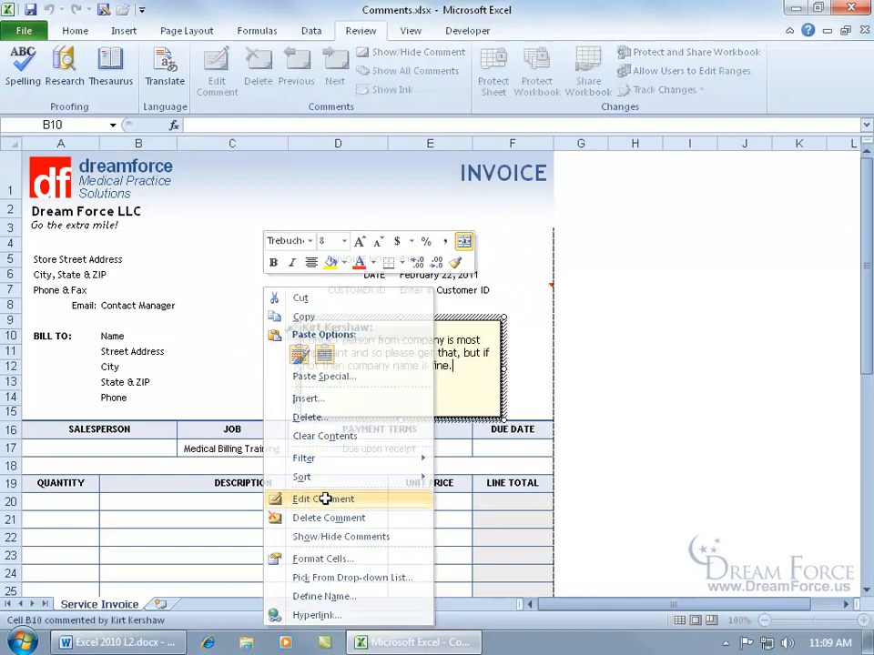
pyautogui.moveTo(460, 369); pyautogui.dragTo(303, 341)
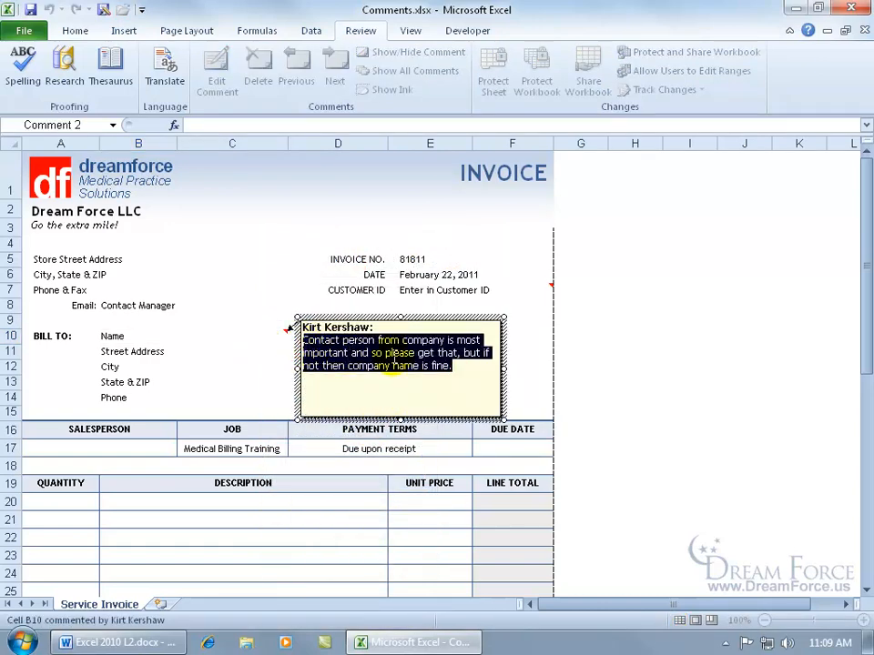
pyautogui.click(76, 32)
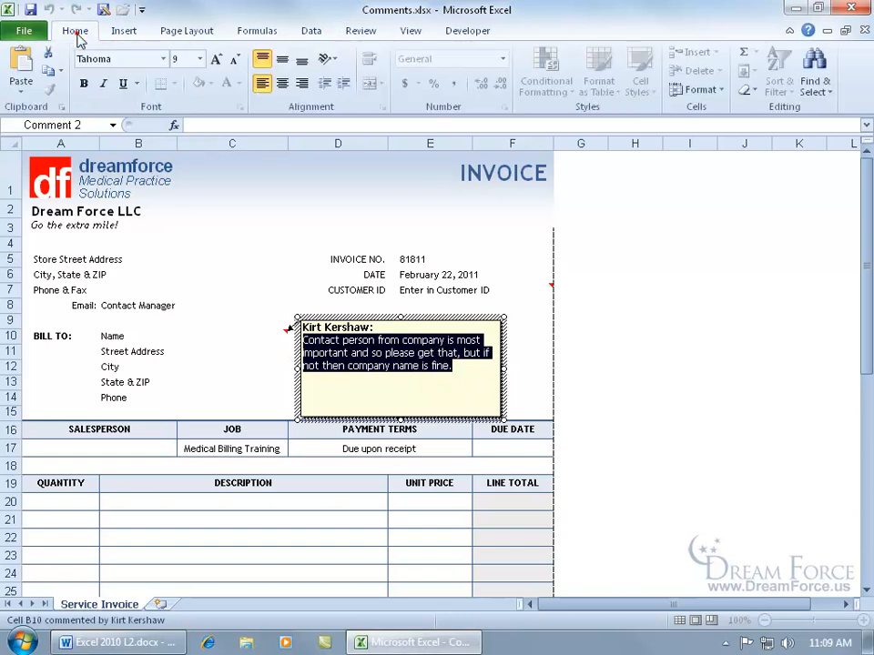
pyautogui.click(83, 84)
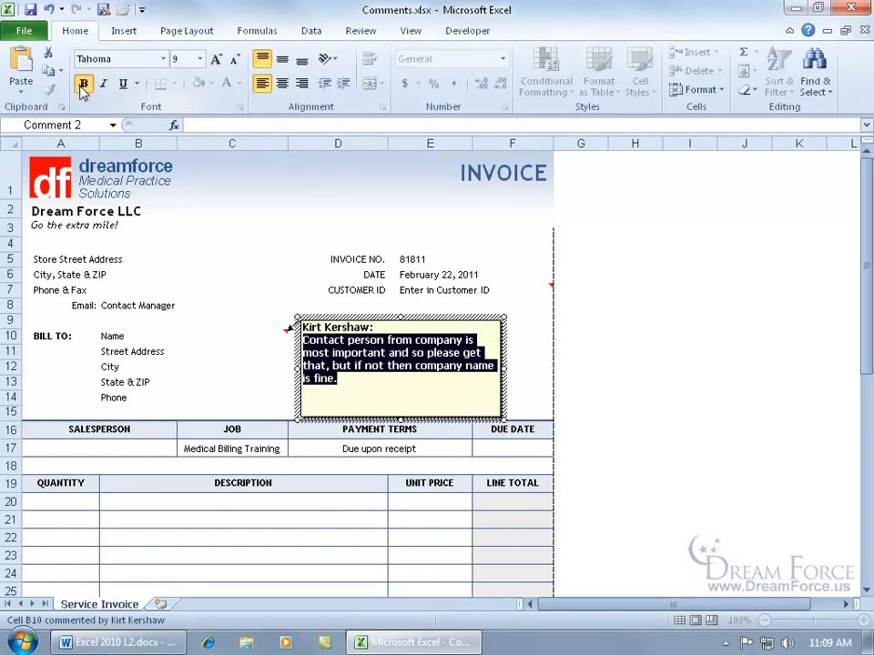
pyautogui.click(82, 84)
# Step: Change the font color of the selected B10 comment text to red
pyautogui.rightClick(374, 348)
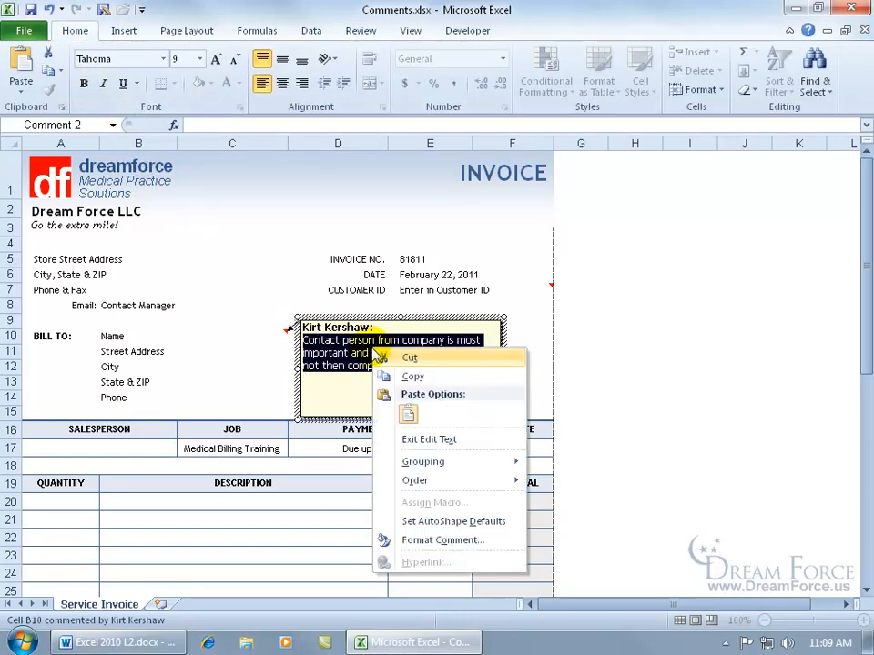
pyautogui.click(415, 539)
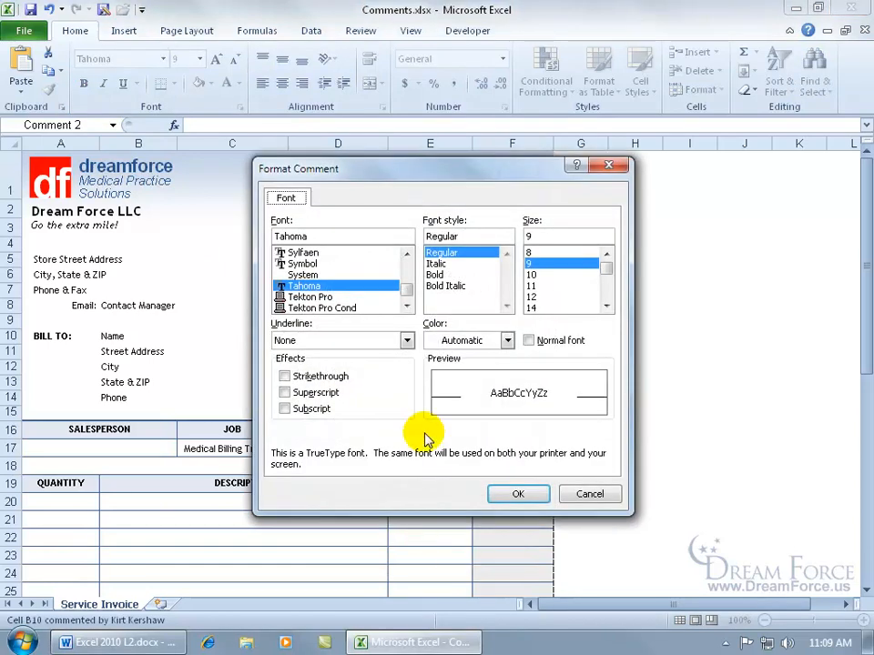
pyautogui.click(507, 339)
pyautogui.click(445, 471)
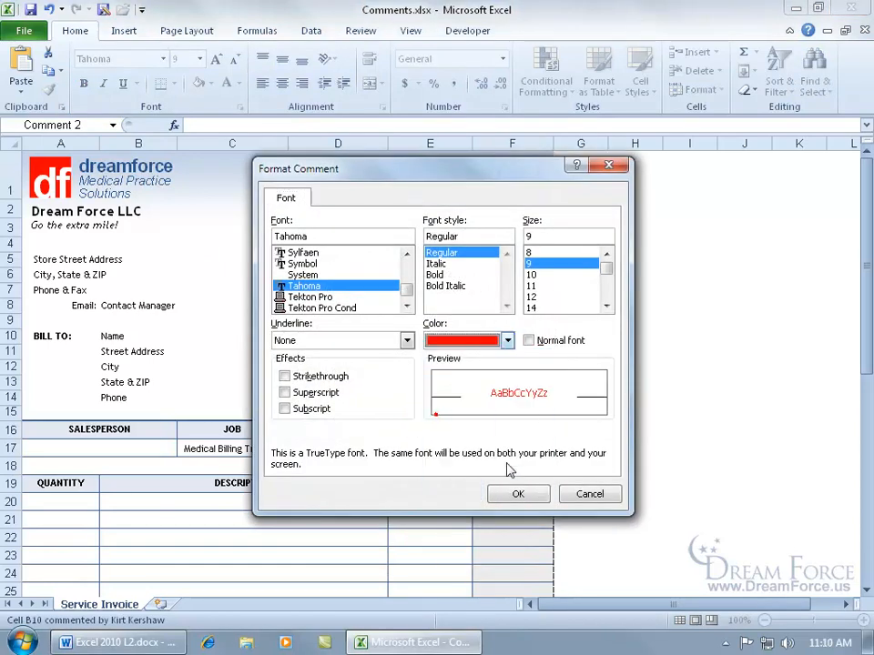
pyautogui.click(514, 493)
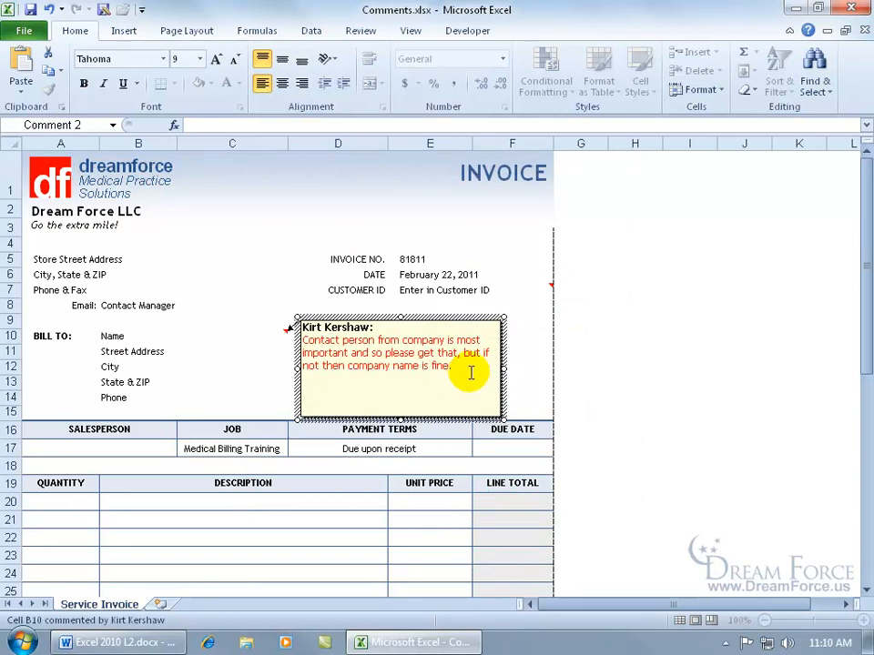
# Step: Fill the background of the B10 comment box with the picture Tulips.jpg from the Sample Pictures folder
pyautogui.rightClick(503, 347)
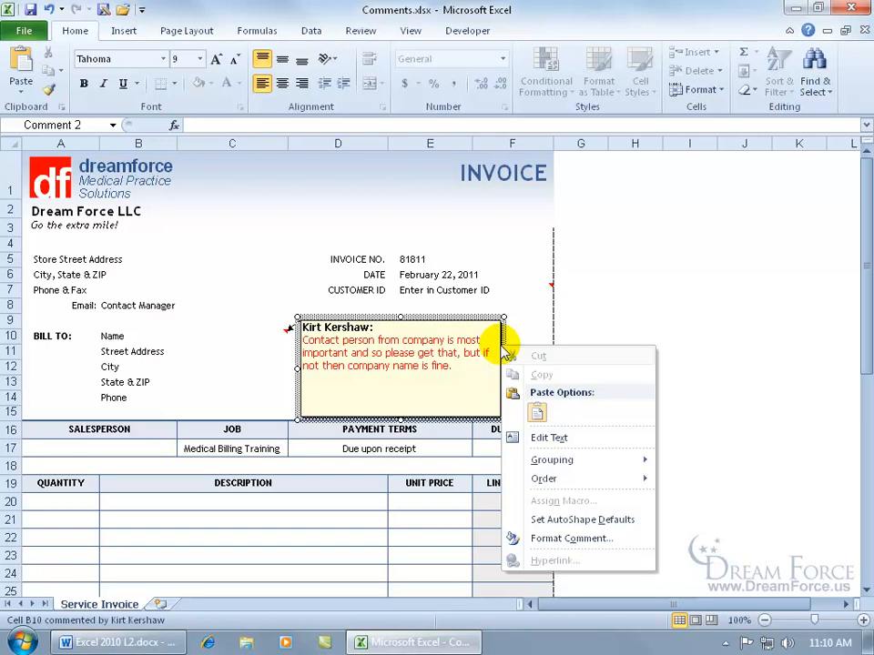
pyautogui.click(544, 538)
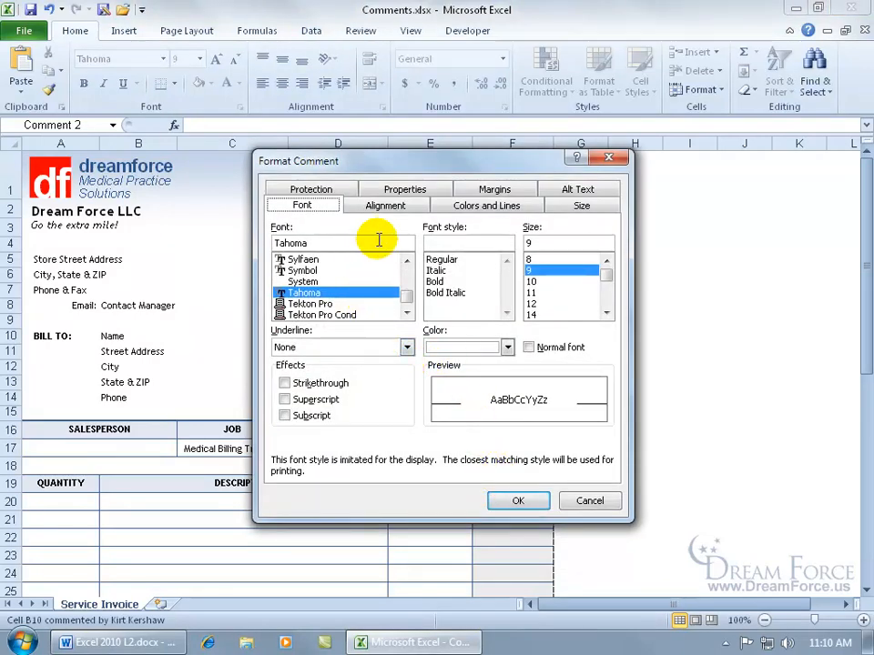
pyautogui.click(477, 203)
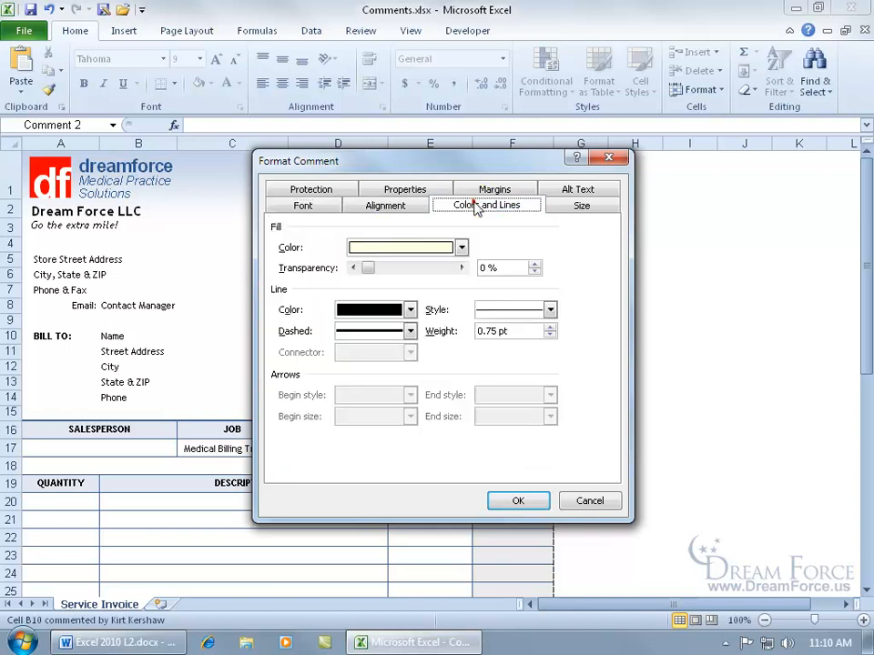
pyautogui.click(461, 249)
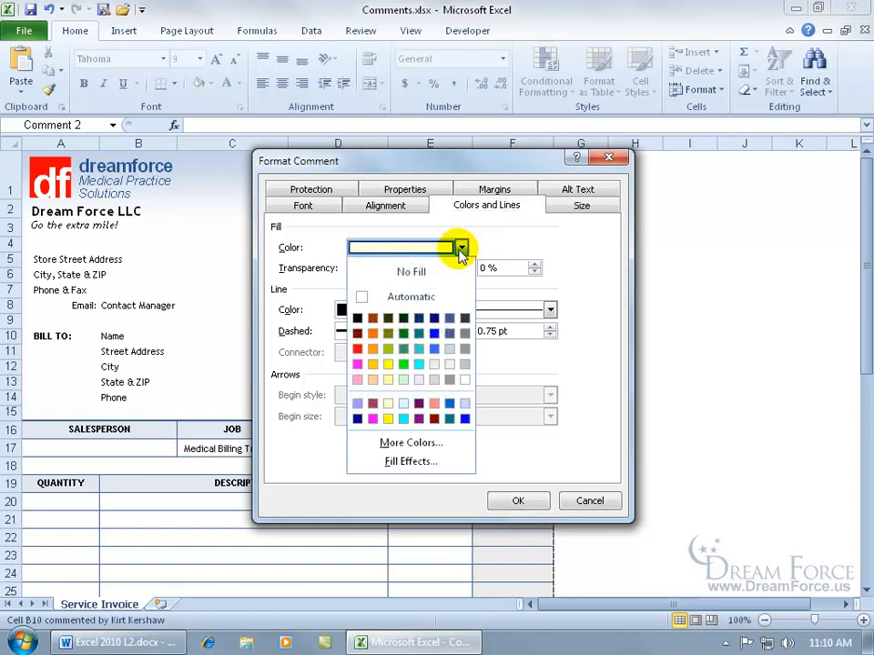
pyautogui.click(409, 461)
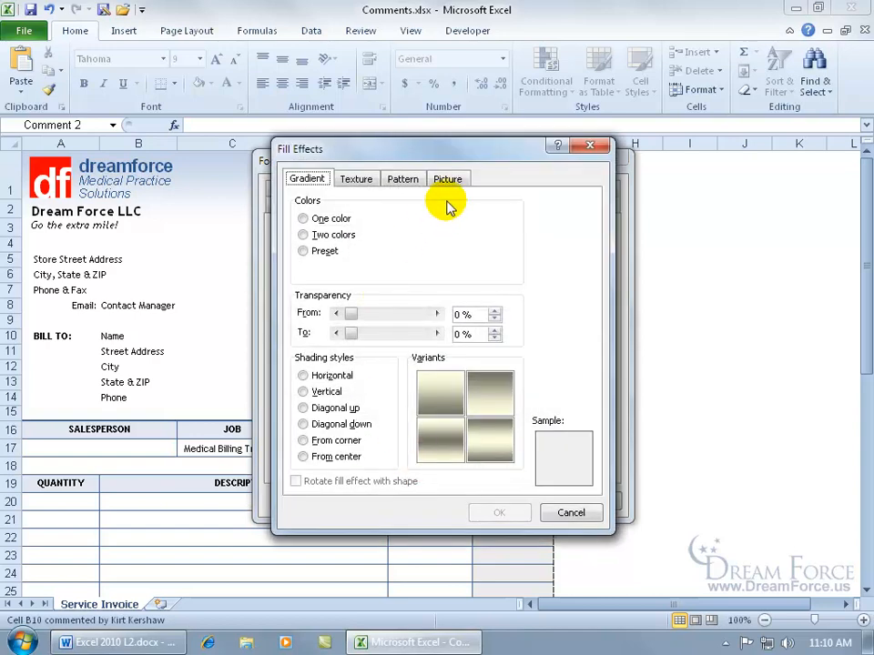
pyautogui.click(452, 180)
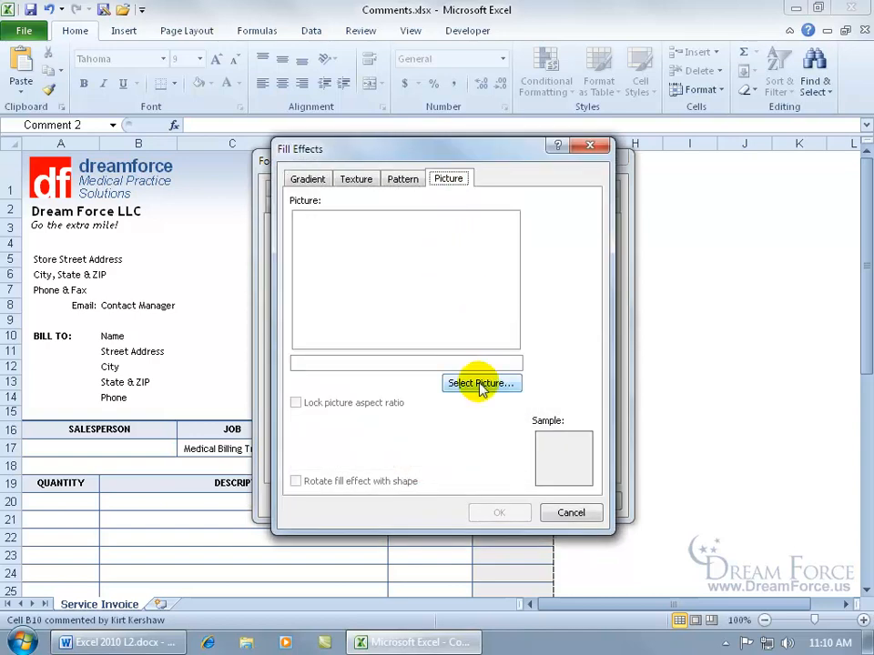
pyautogui.click(480, 383)
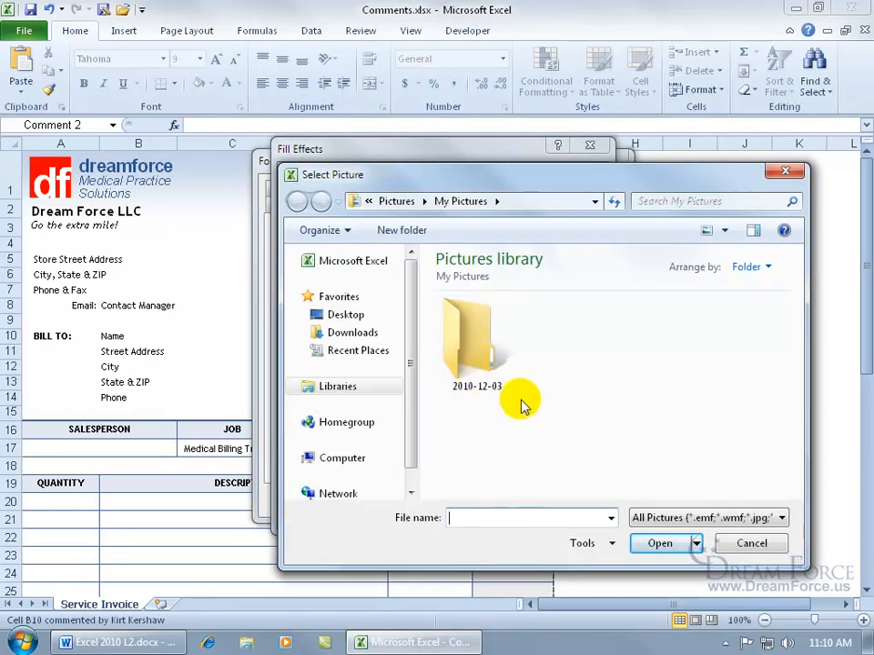
pyautogui.click(401, 201)
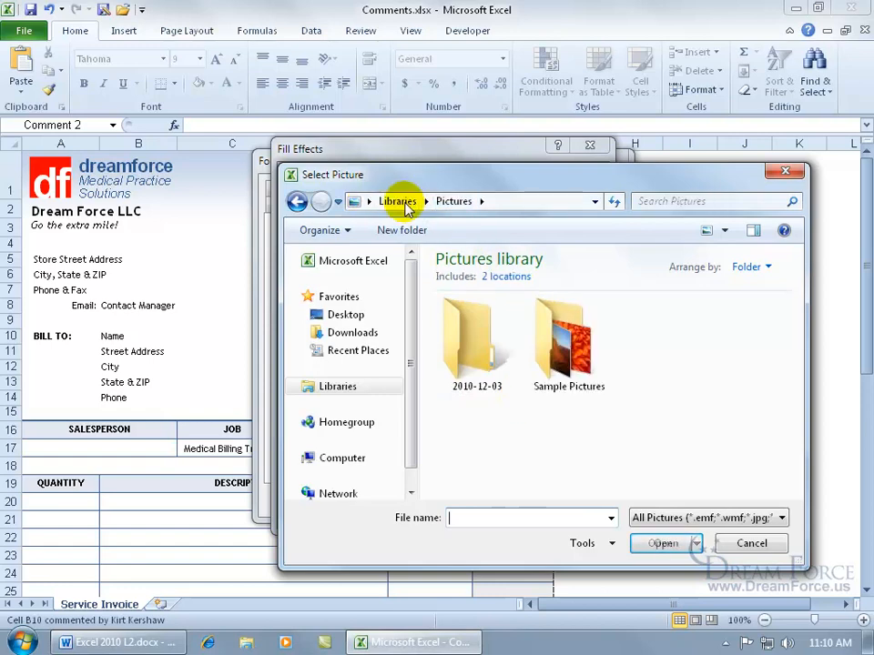
pyautogui.doubleClick(569, 360)
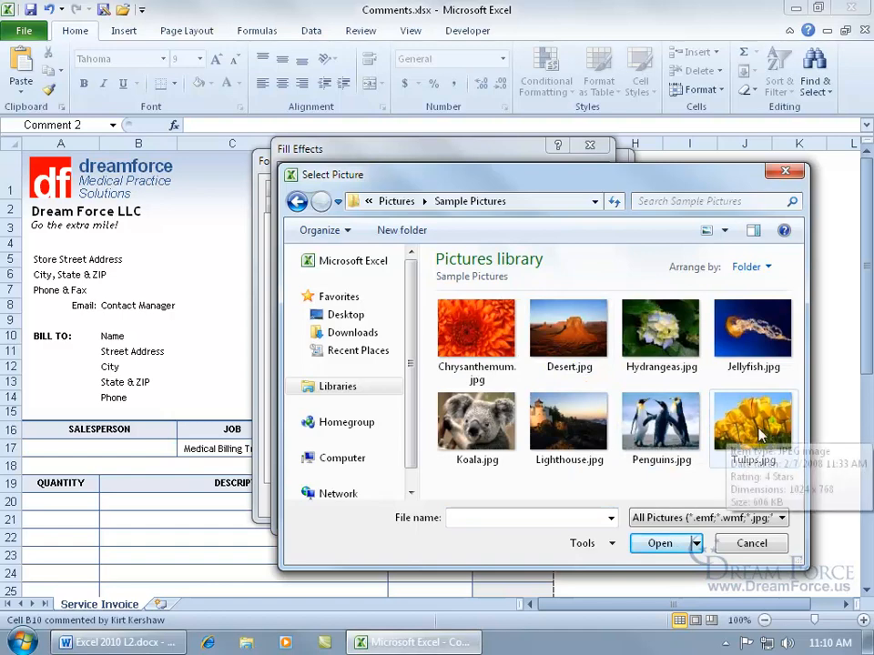
pyautogui.doubleClick(760, 437)
pyautogui.click(517, 511)
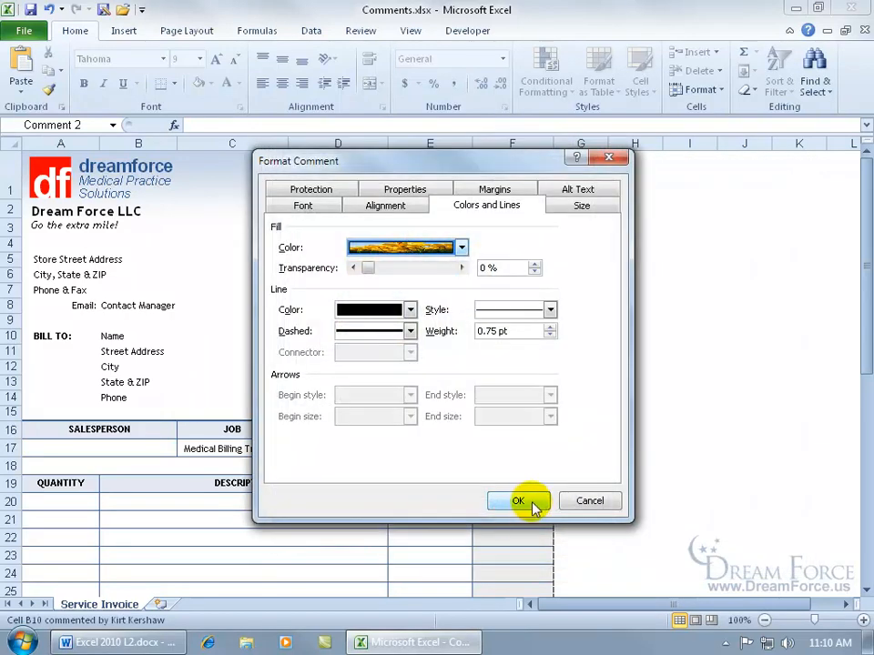
pyautogui.click(517, 501)
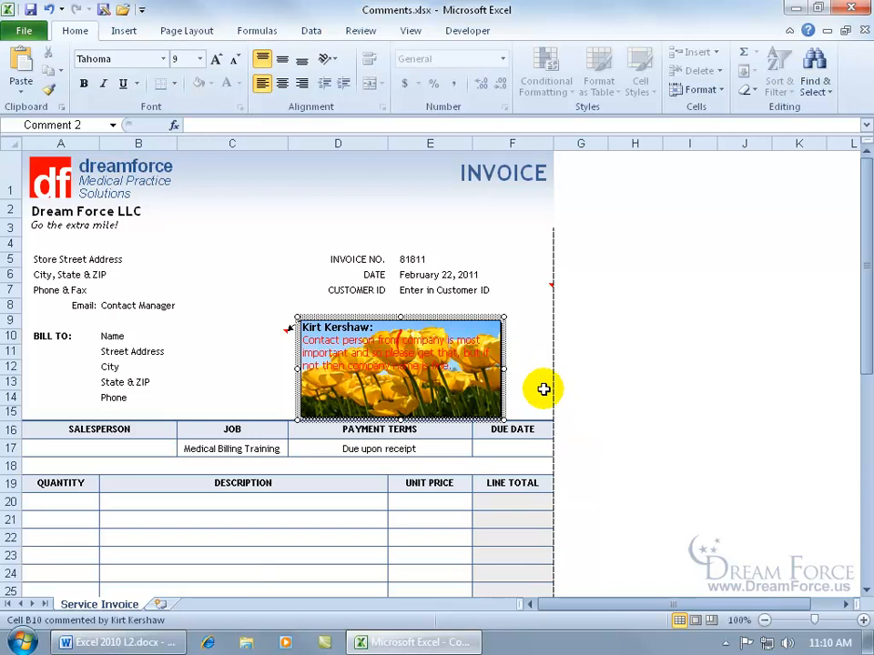
# Step: Undo the picture fill and delete the comment from the bill-to Name cell B10
pyautogui.press('Escape')
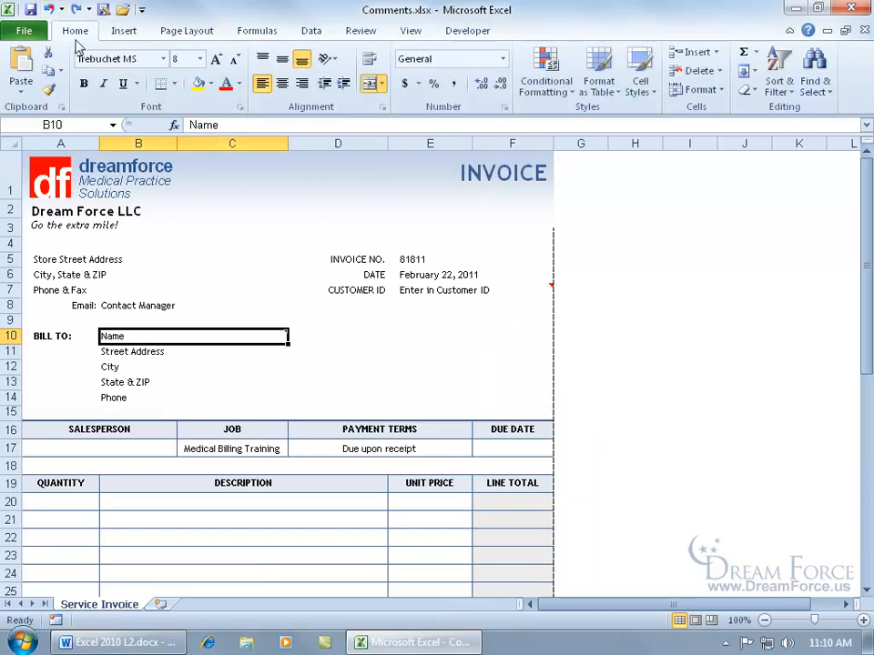
pyautogui.moveTo(256, 336)
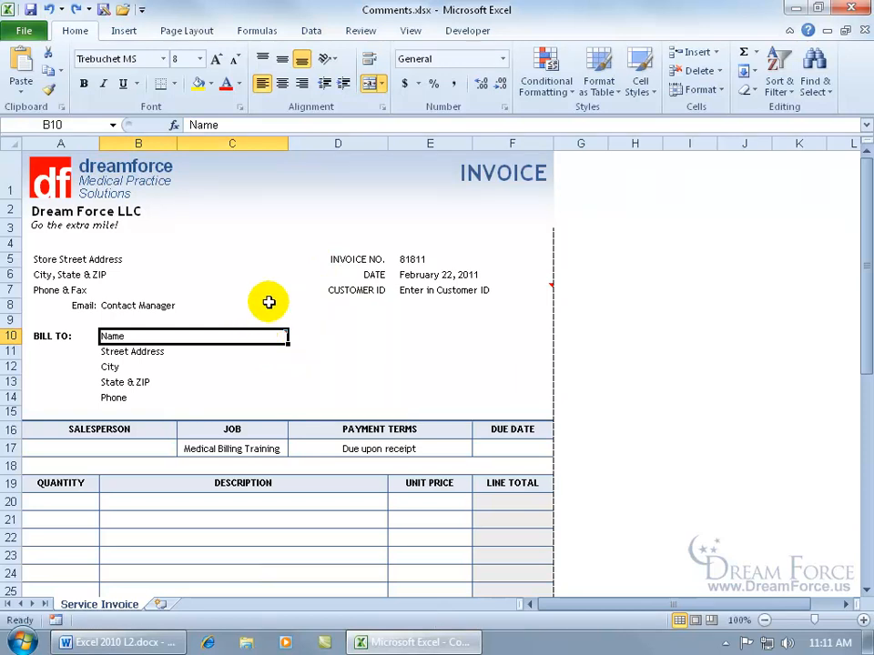
pyautogui.rightClick(224, 337)
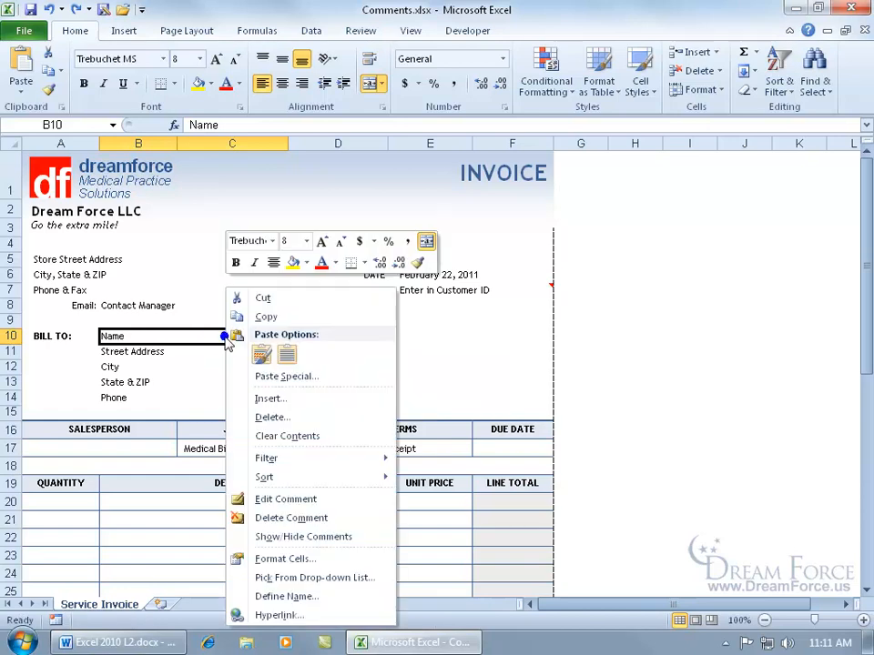
pyautogui.click(269, 517)
# Step: Delete the comment from the Customer ID entry cell E7 and select the empty cell C8
pyautogui.click(462, 294)
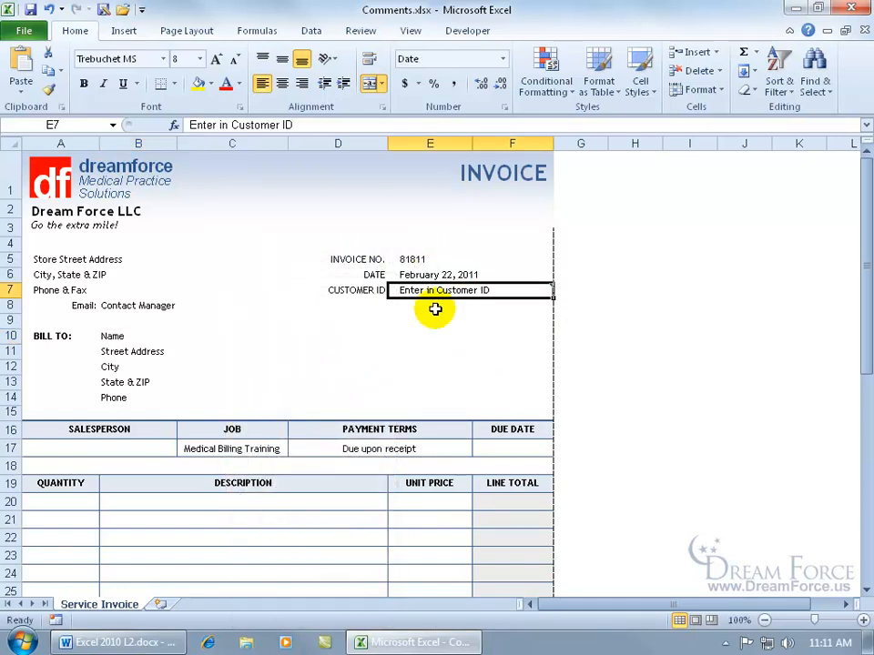
pyautogui.click(361, 31)
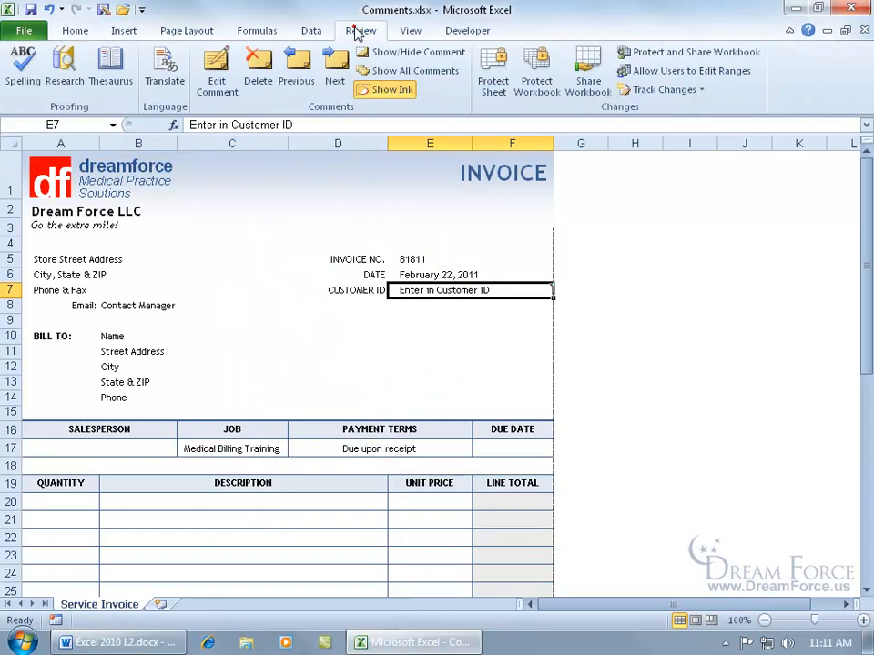
pyautogui.click(259, 66)
pyautogui.click(307, 306)
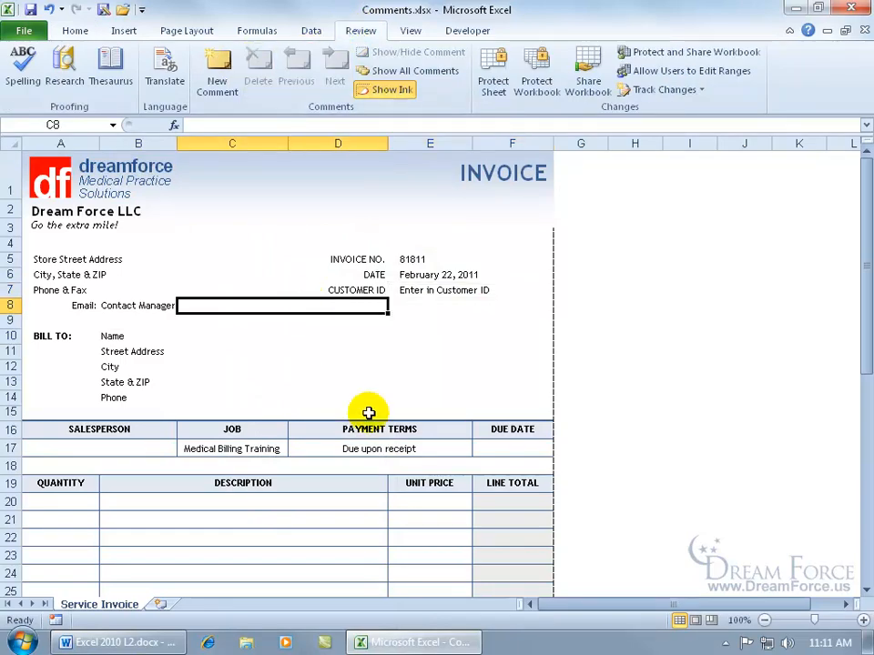